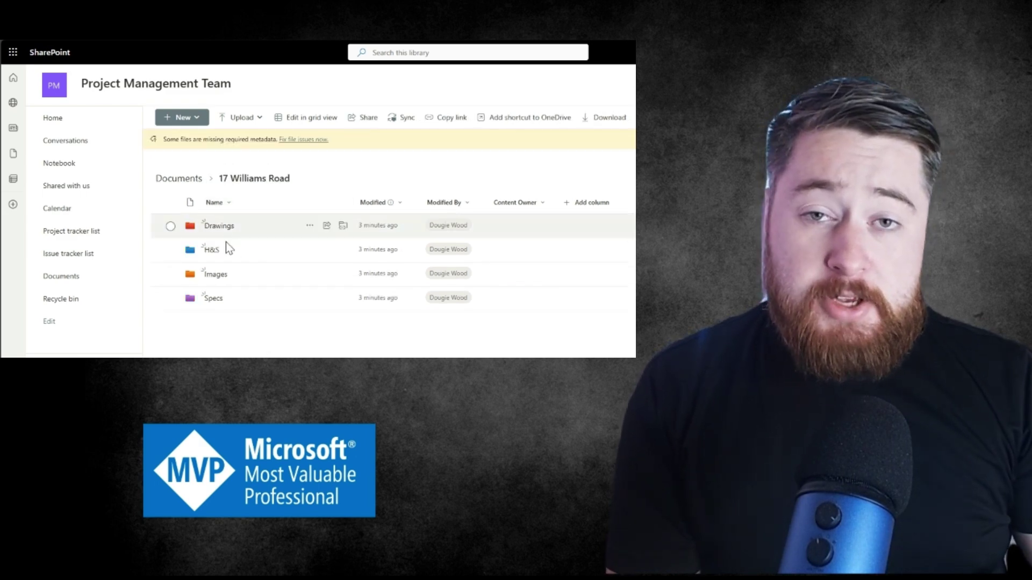
Step: Browse the 21 Bond Road and 29 Somewhere Street folders, returning to the library root
click(178, 178)
click(226, 244)
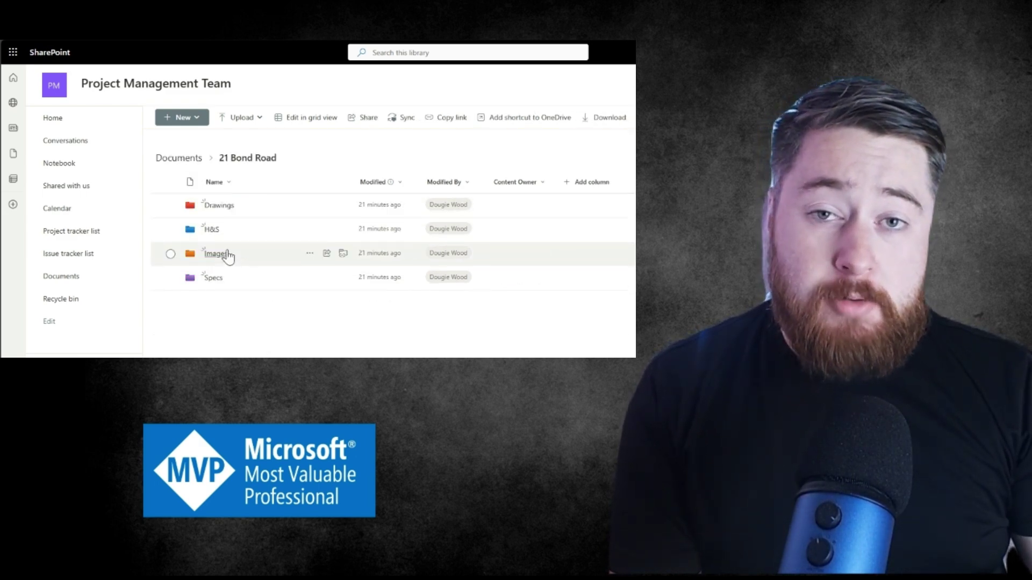
click(178, 178)
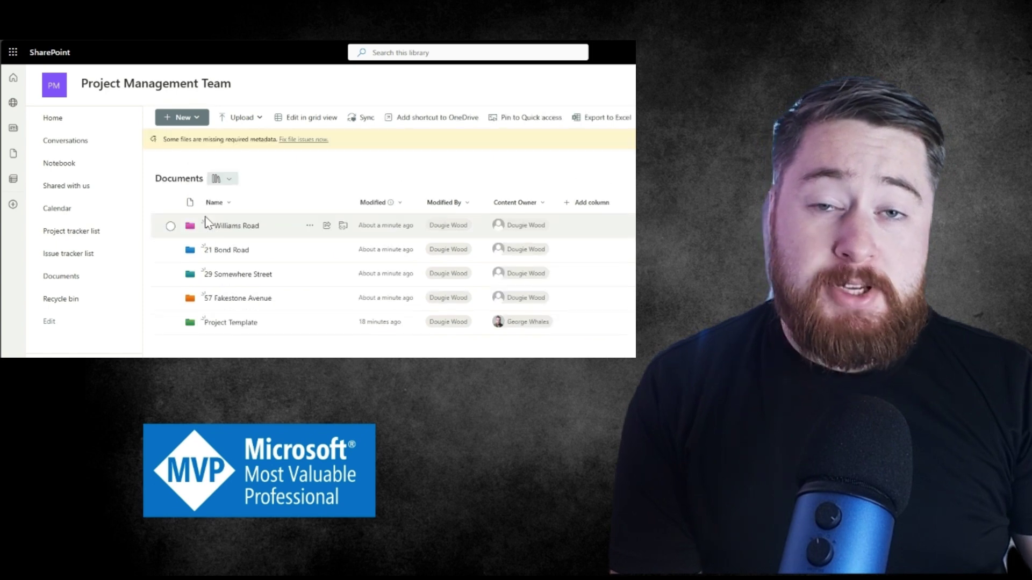
click(209, 275)
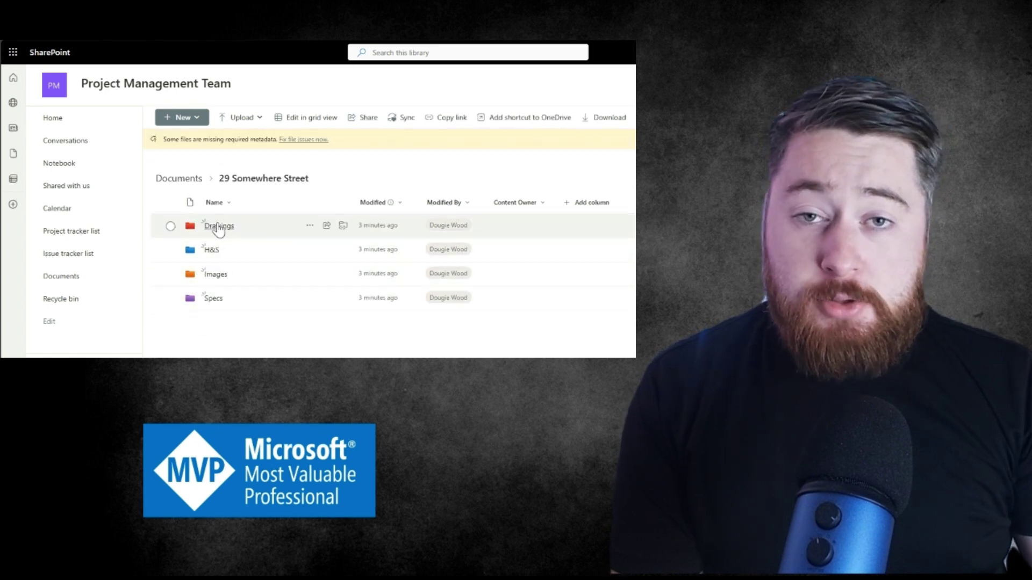
click(187, 182)
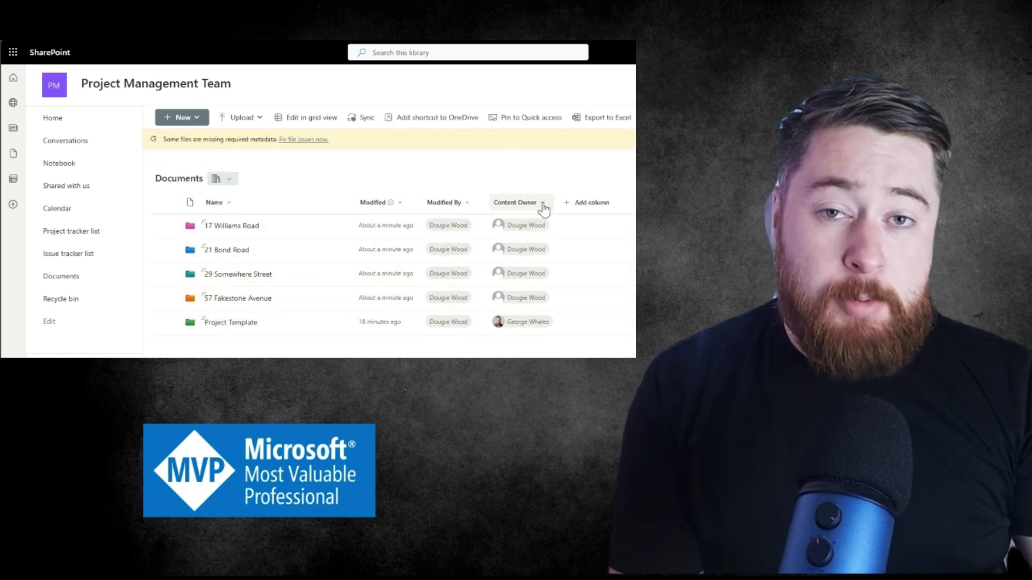
Step: Filter the library by one Content Owner and scroll down the list
click(544, 209)
click(542, 248)
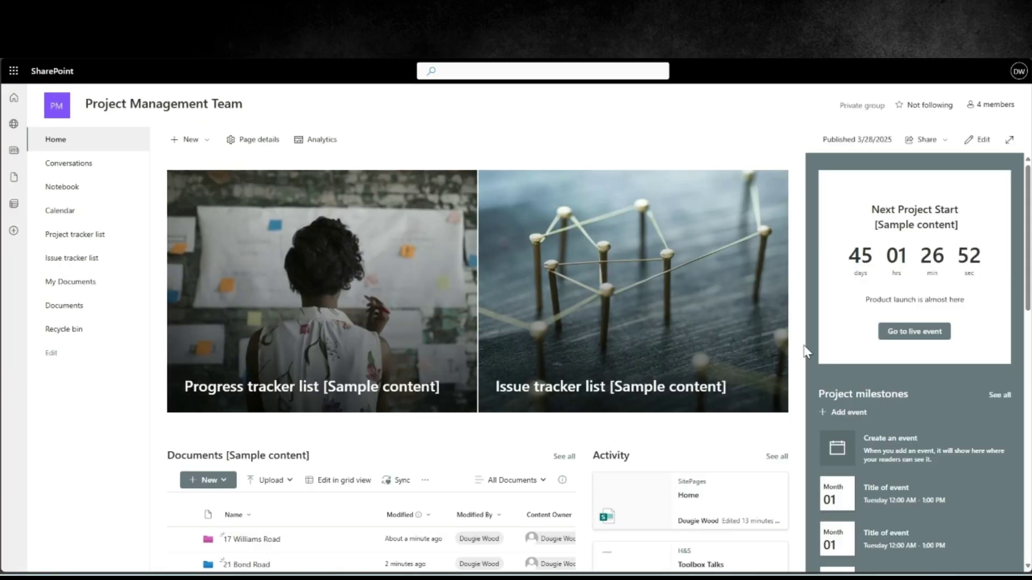
scroll(801, 341, down, 5)
scroll(801, 341, down, 4)
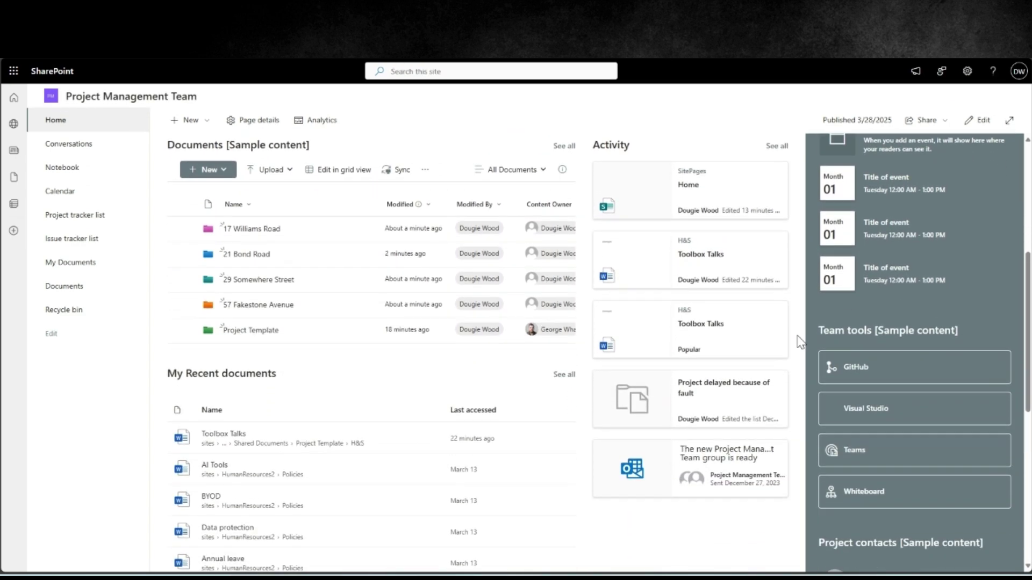
Step: Scroll through the Project Management Team home page to review its sections
scroll(801, 341, up, 3)
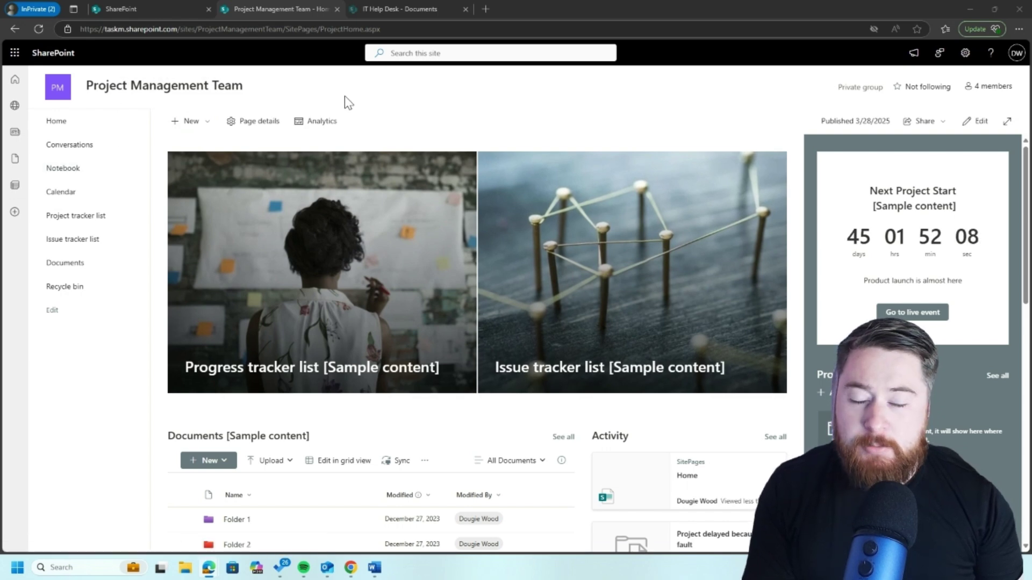
scroll(156, 217, down, 1)
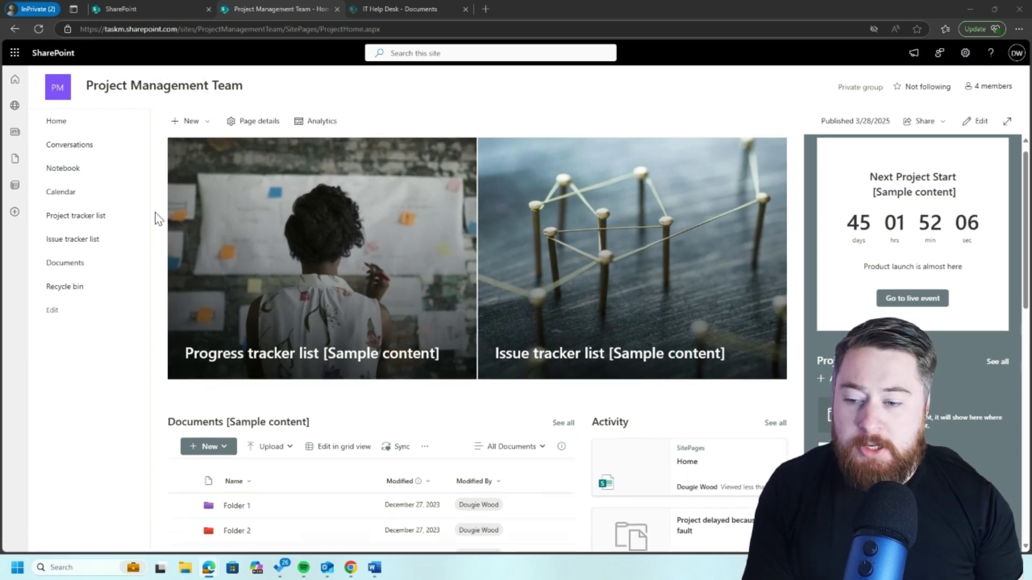
scroll(155, 230, down, 2)
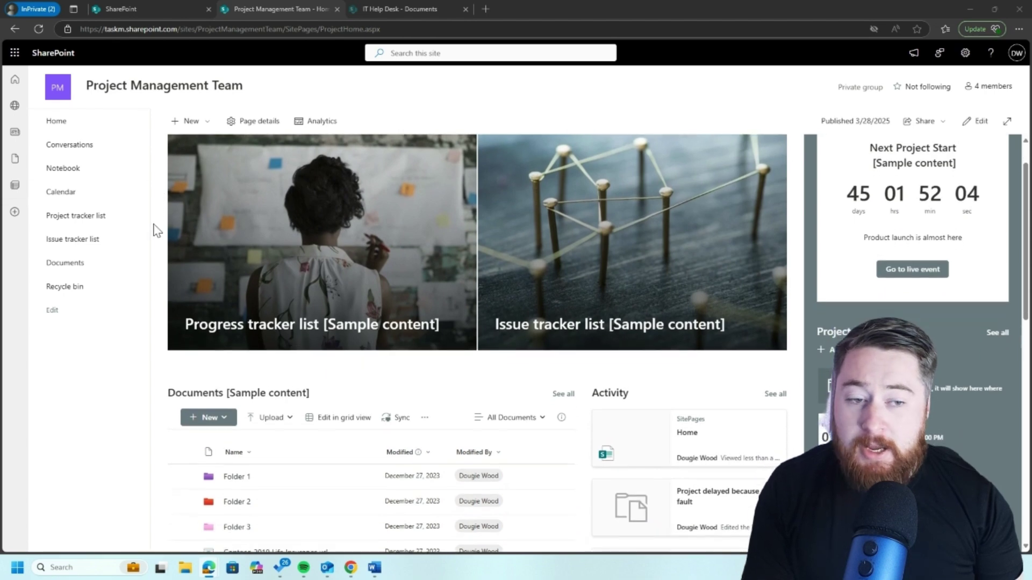
scroll(156, 230, down, 5)
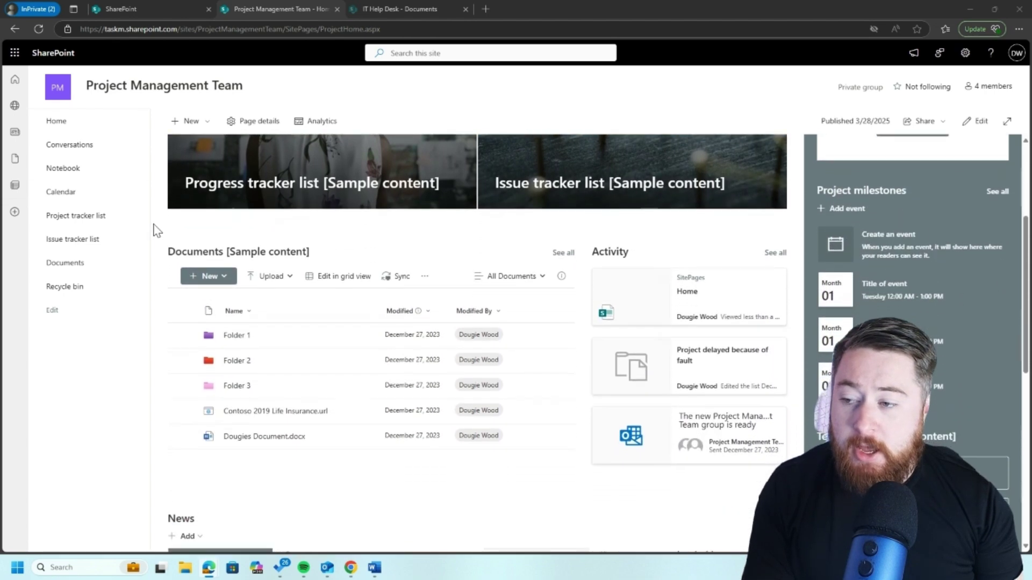
scroll(155, 229, down, 1)
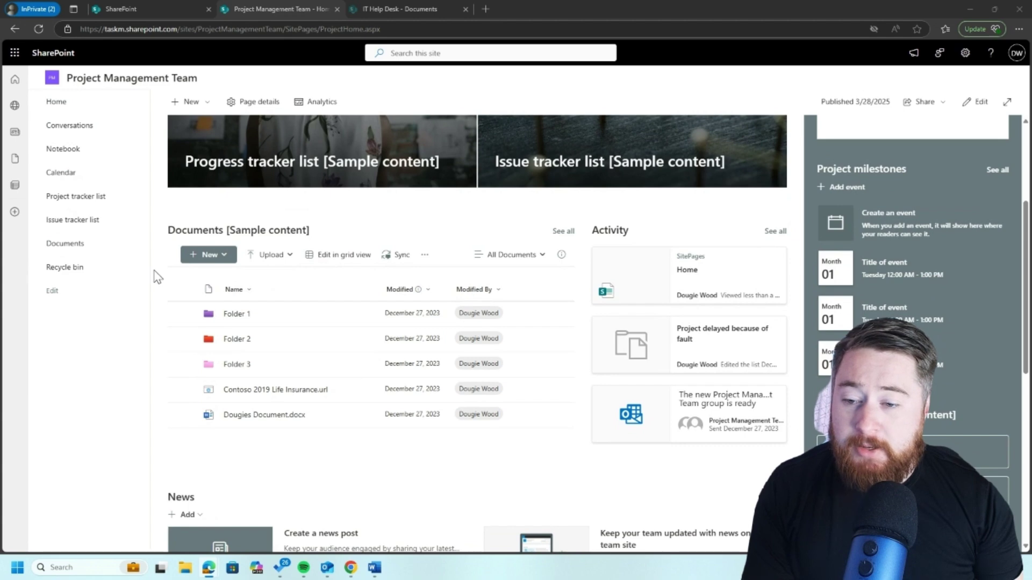
scroll(156, 277, down, 3)
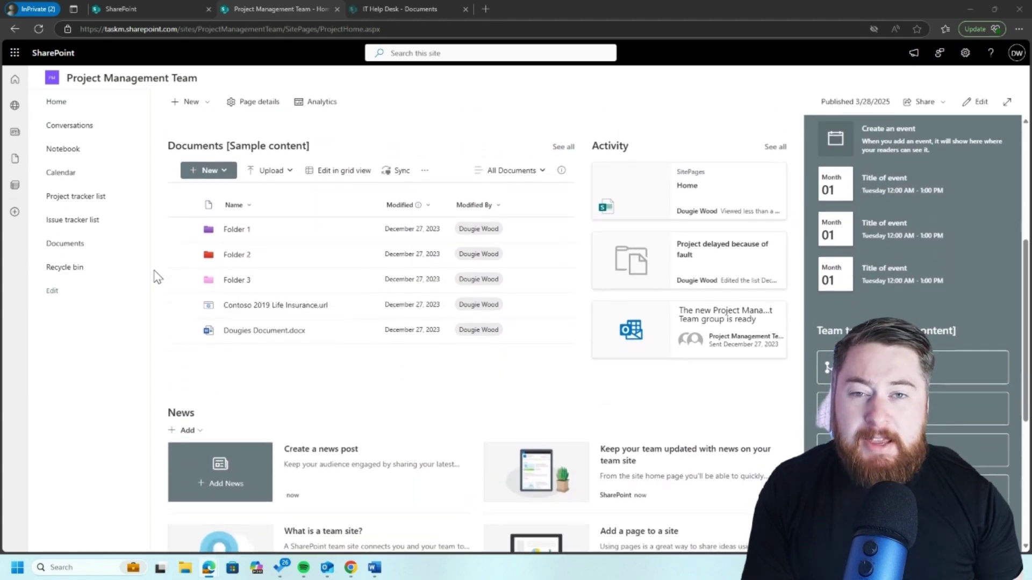
scroll(156, 277, down, 4)
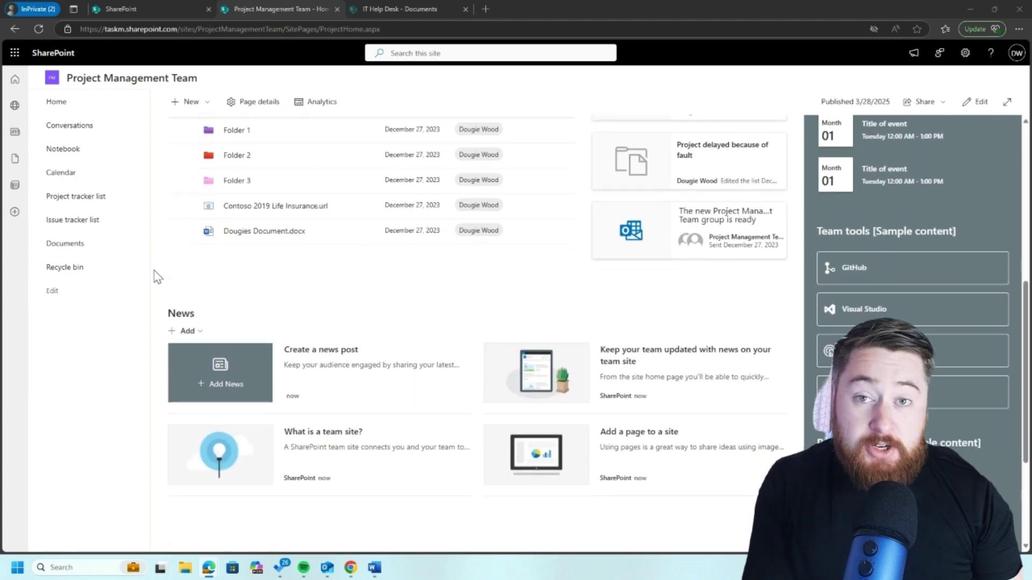
scroll(156, 277, down, 2)
scroll(157, 276, up, 4)
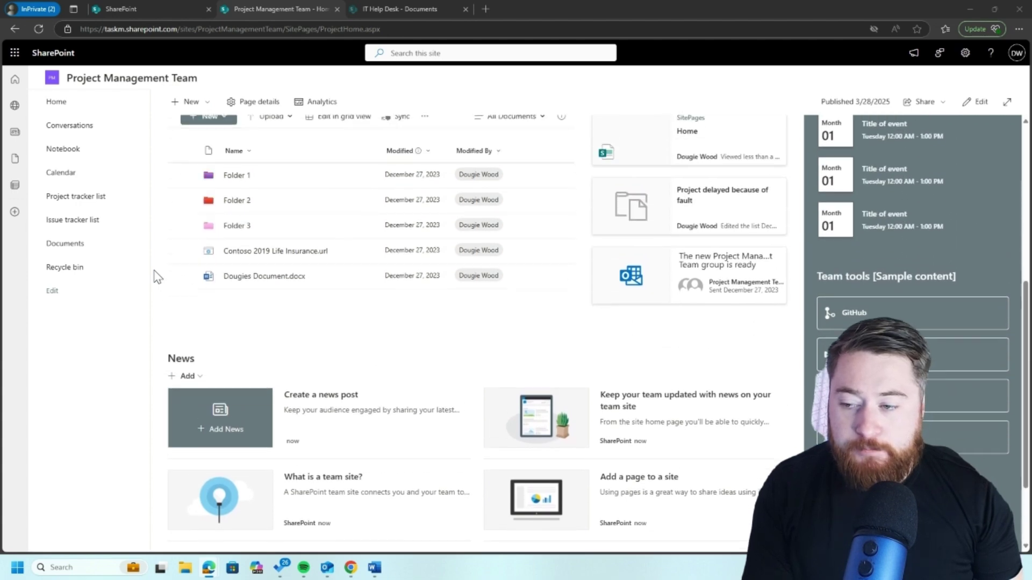
scroll(157, 277, up, 4)
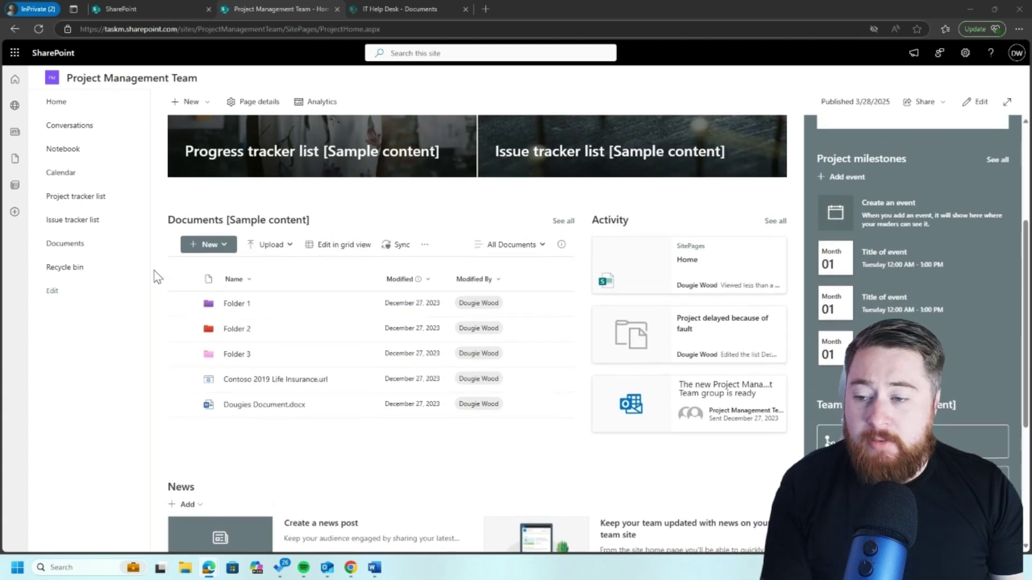
scroll(156, 277, up, 1)
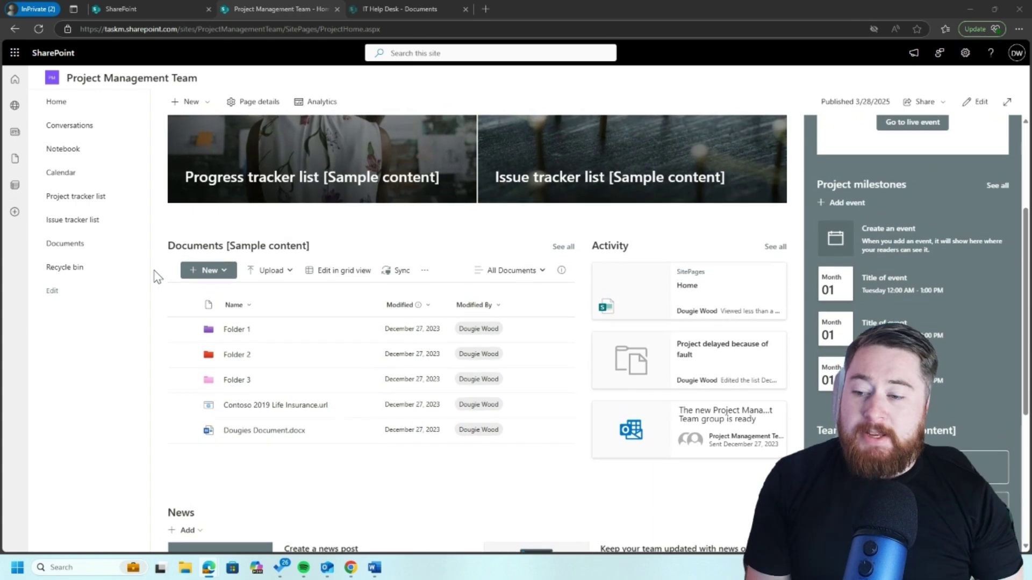
scroll(241, 258, down, 1)
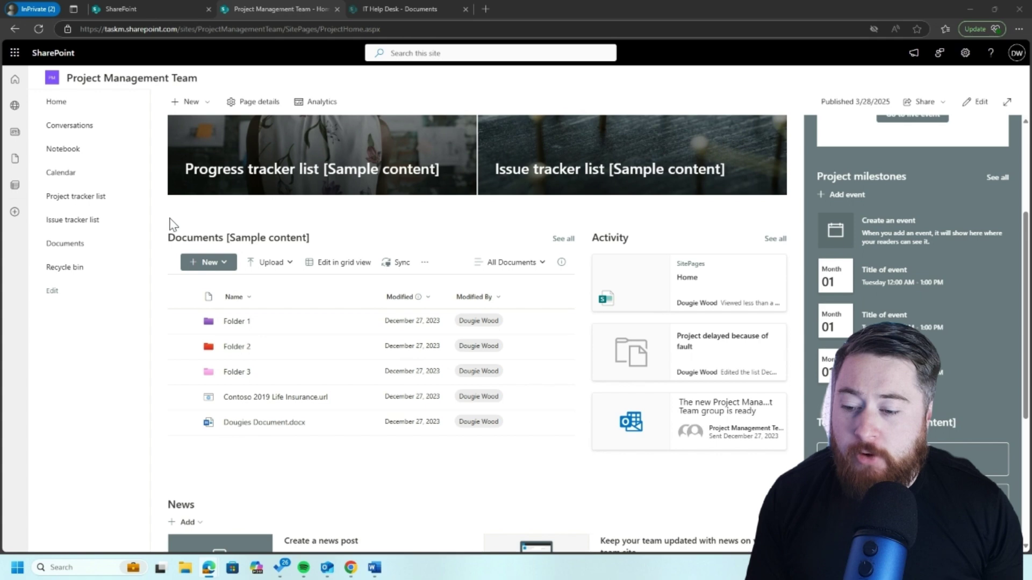
Step: In the Documents library, select all five items and delete them to the recycle bin
click(95, 246)
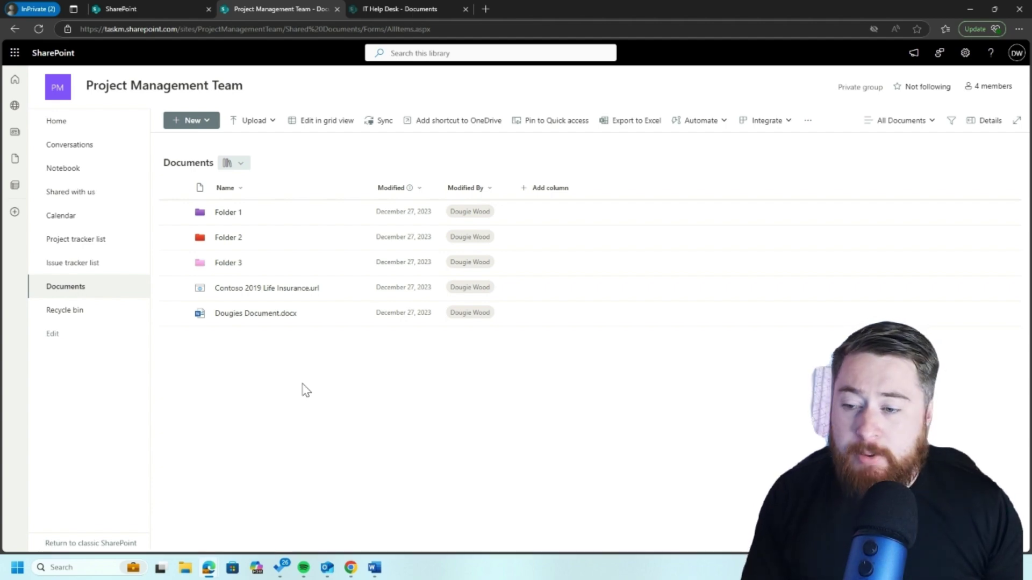
click(179, 188)
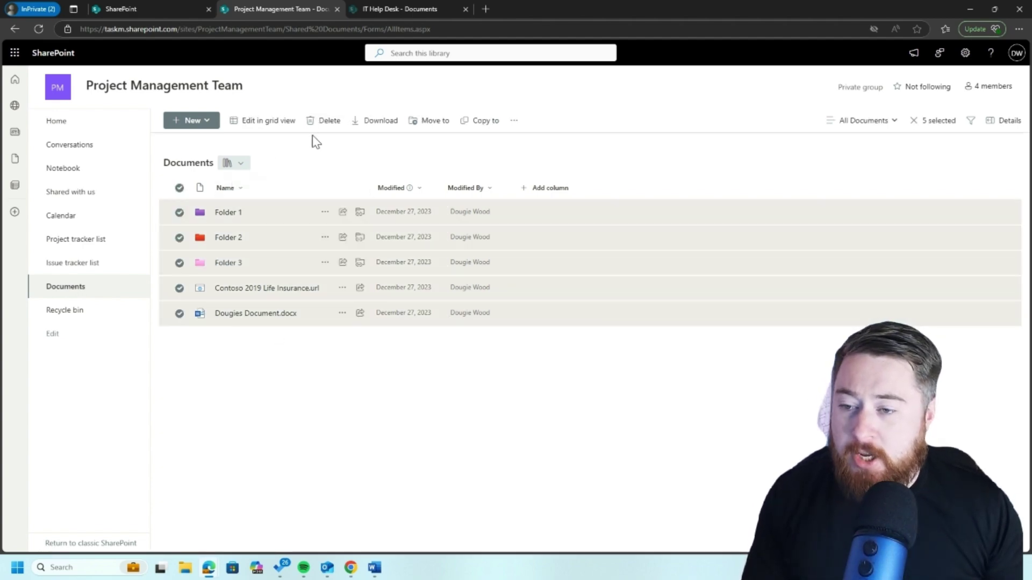
click(328, 122)
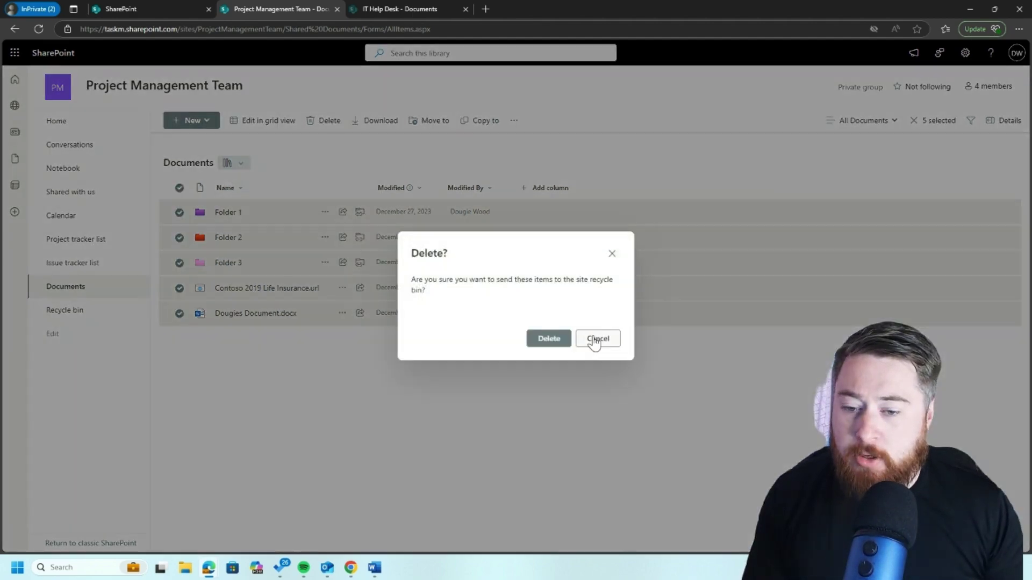
click(548, 339)
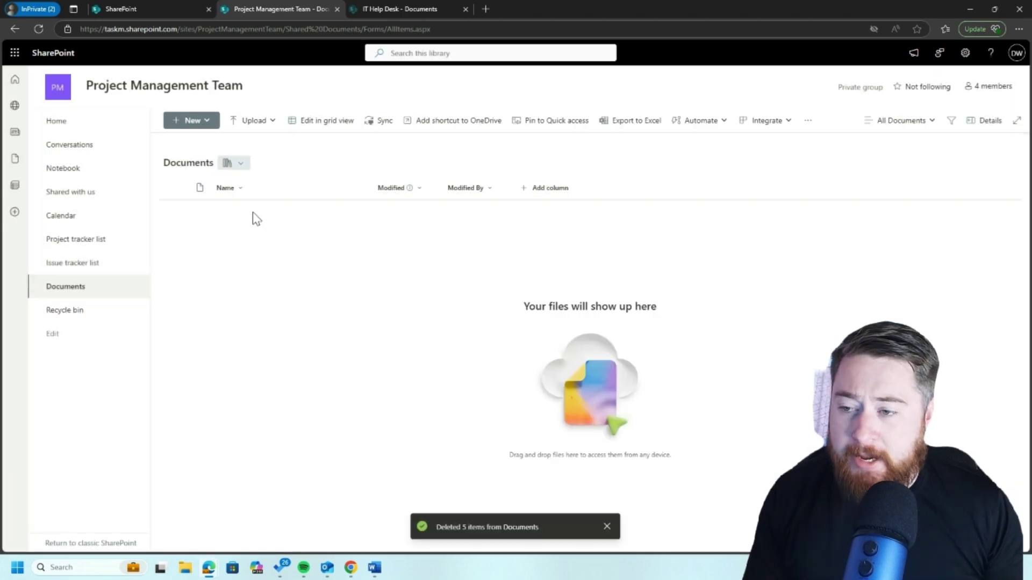
Step: Add a new green folder named 'Project Template' to the empty Documents library
click(199, 124)
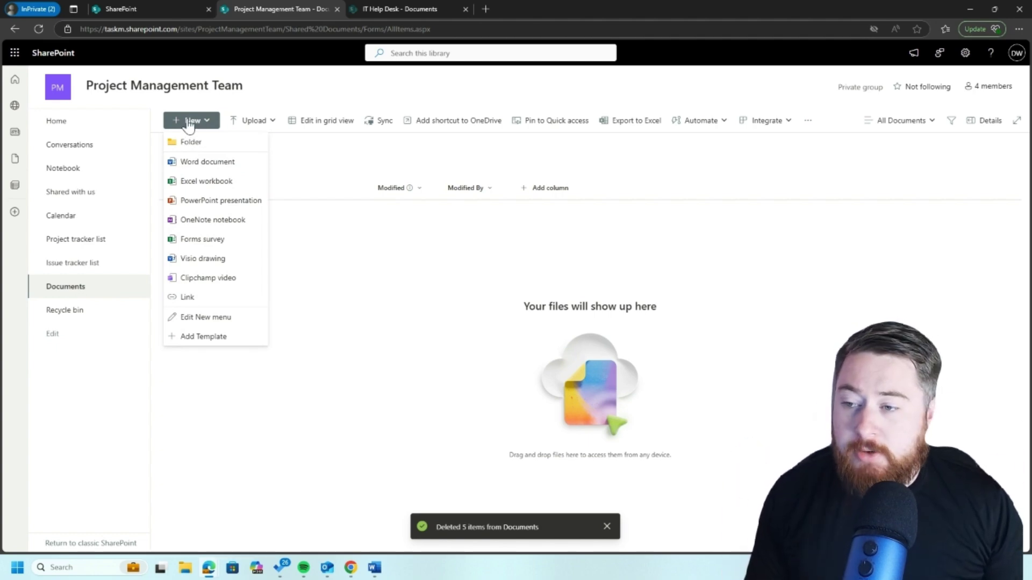
click(208, 142)
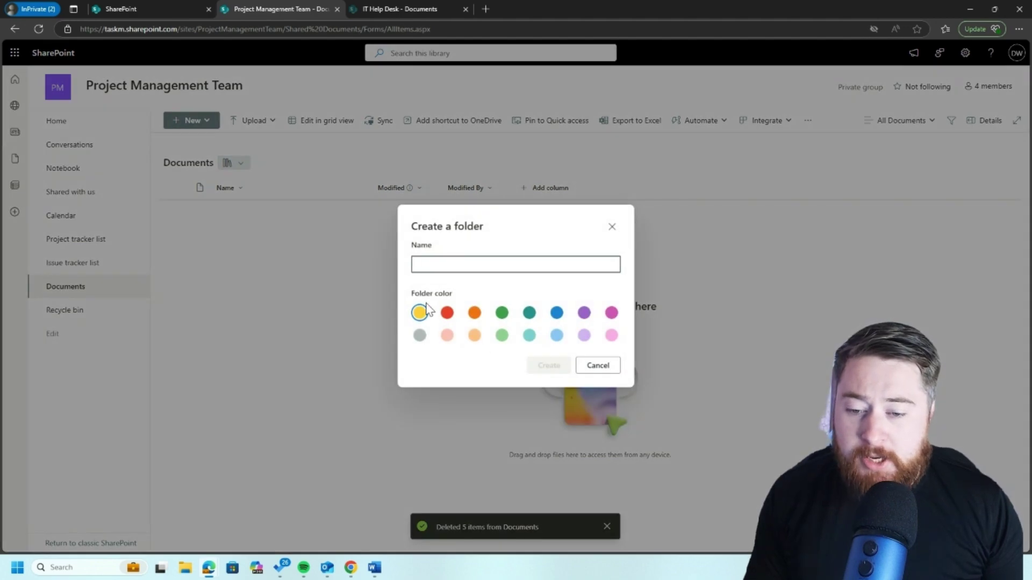
click(503, 318)
click(487, 265)
text(P)
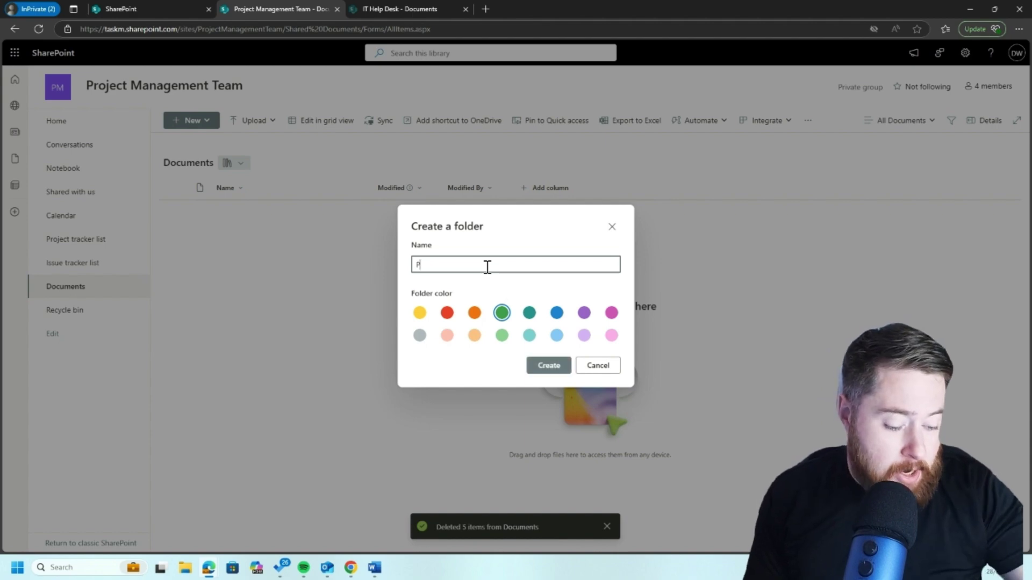
text(roject )
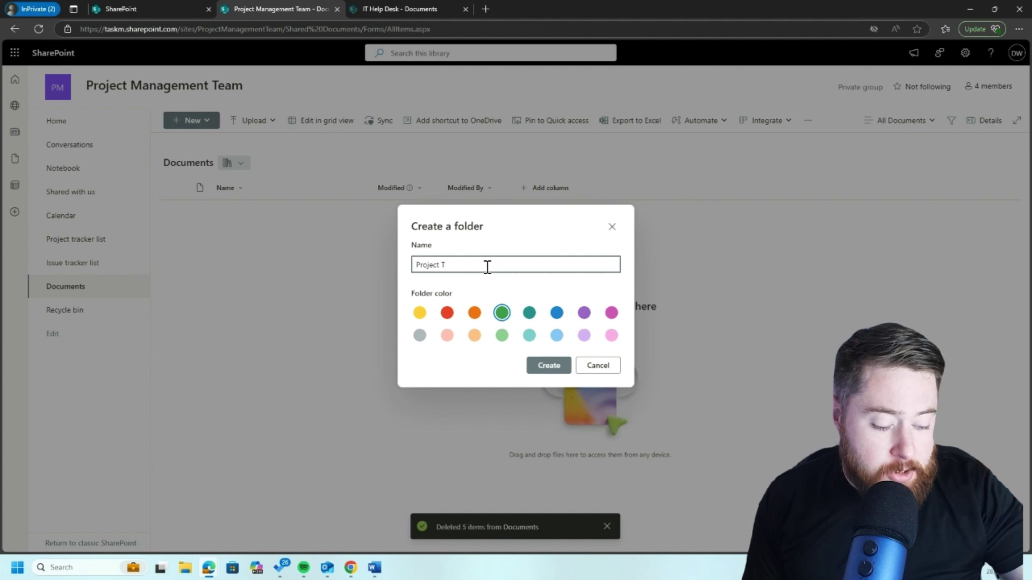
text(Template)
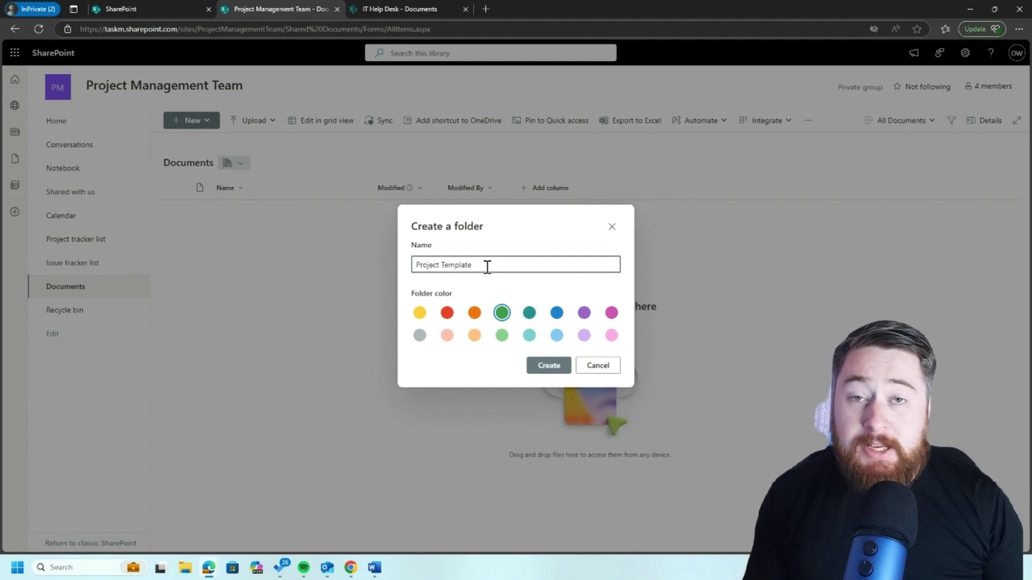
click(542, 371)
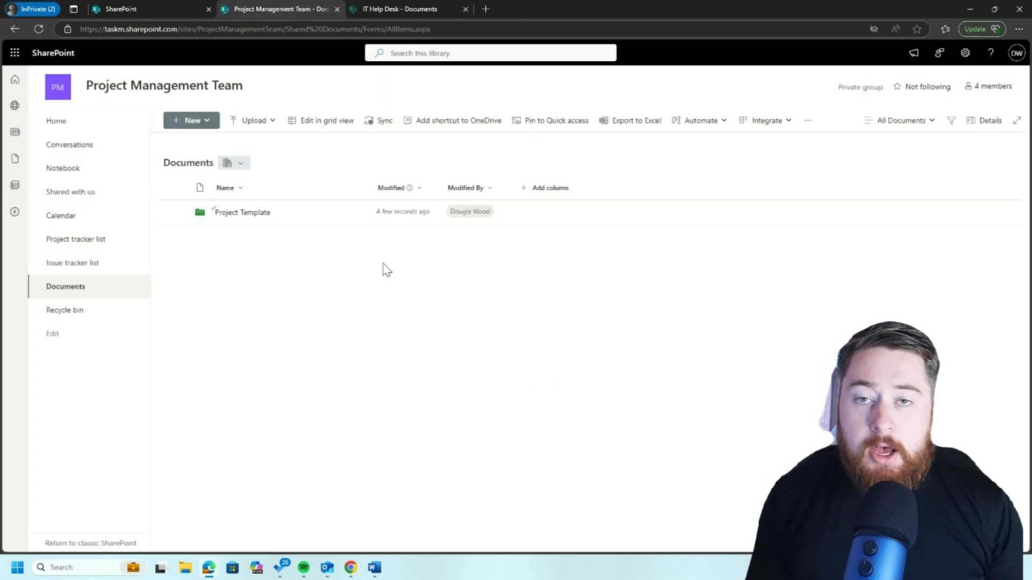
Step: Inside Project Template, create a red folder named 'Drawings'
click(260, 218)
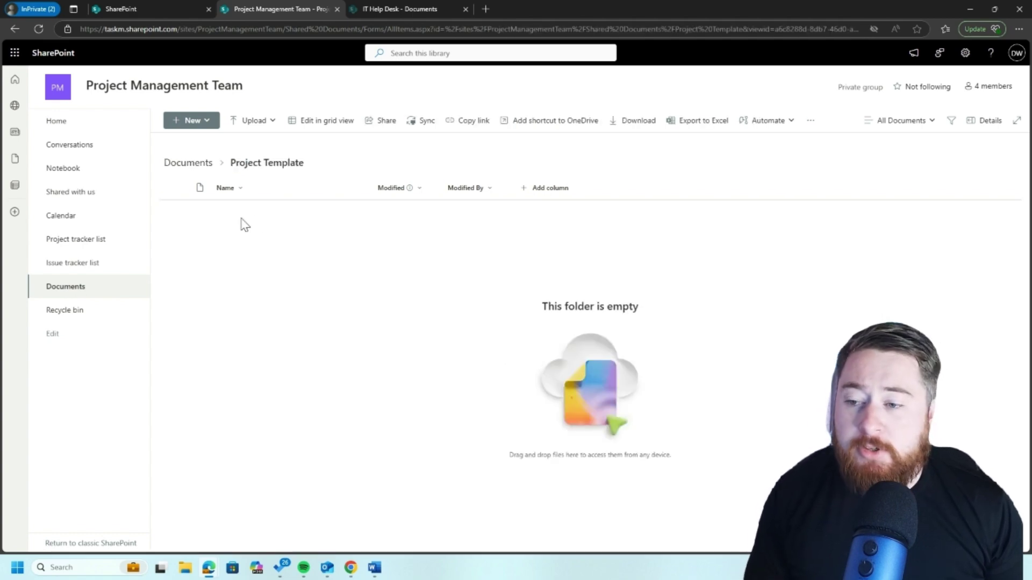
click(204, 132)
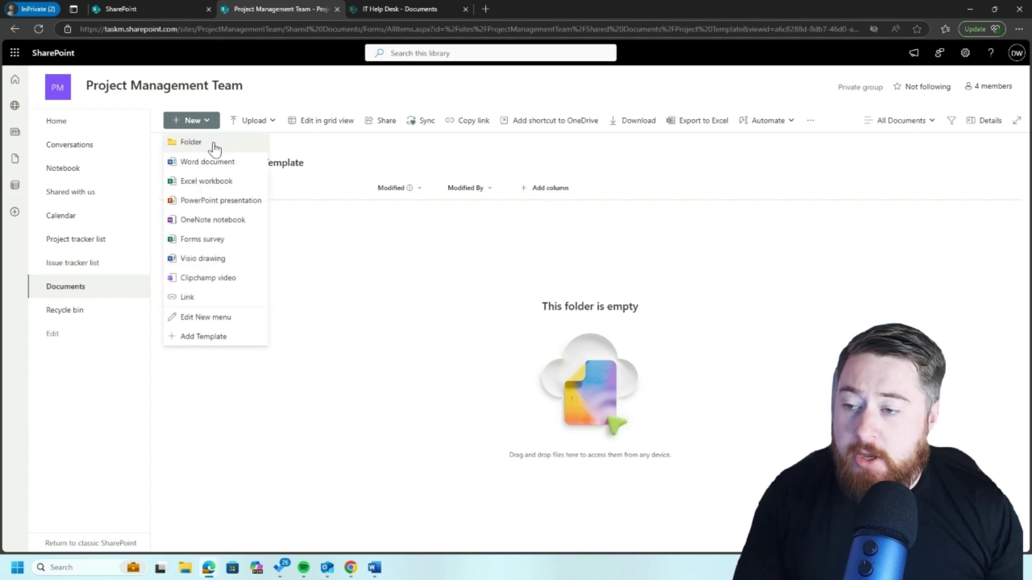
click(213, 143)
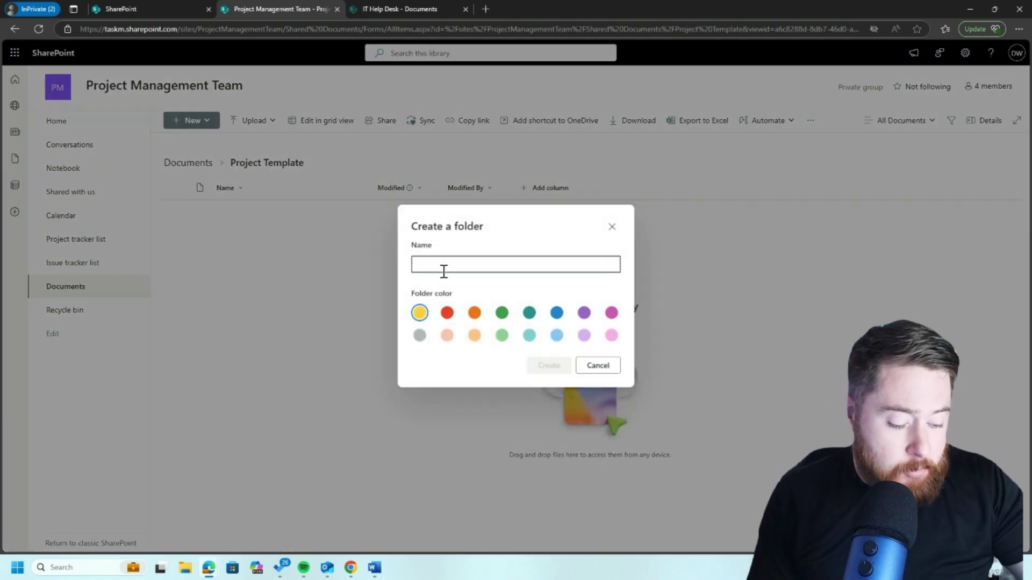
text(Draw)
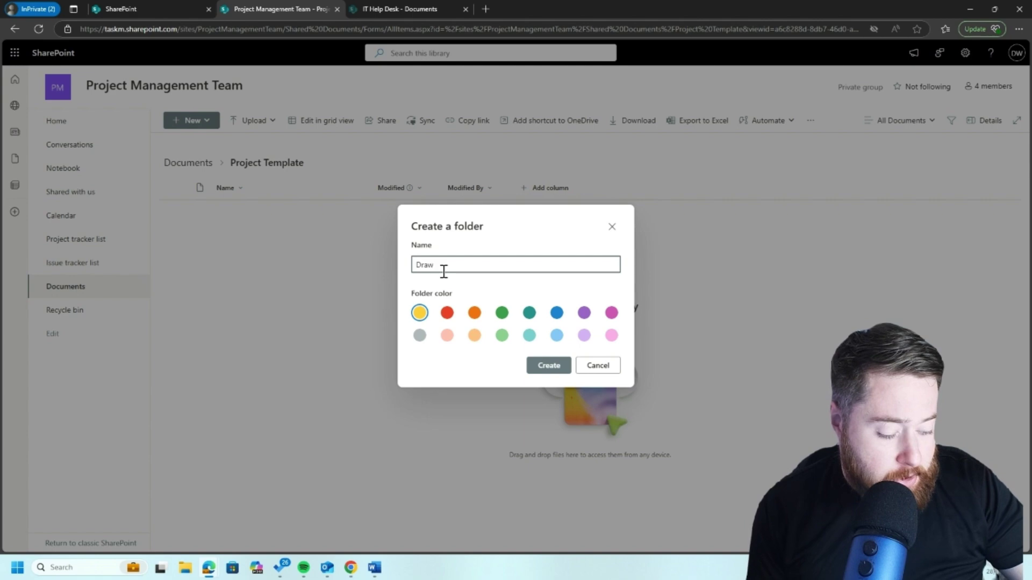
text(ings)
click(447, 313)
click(550, 368)
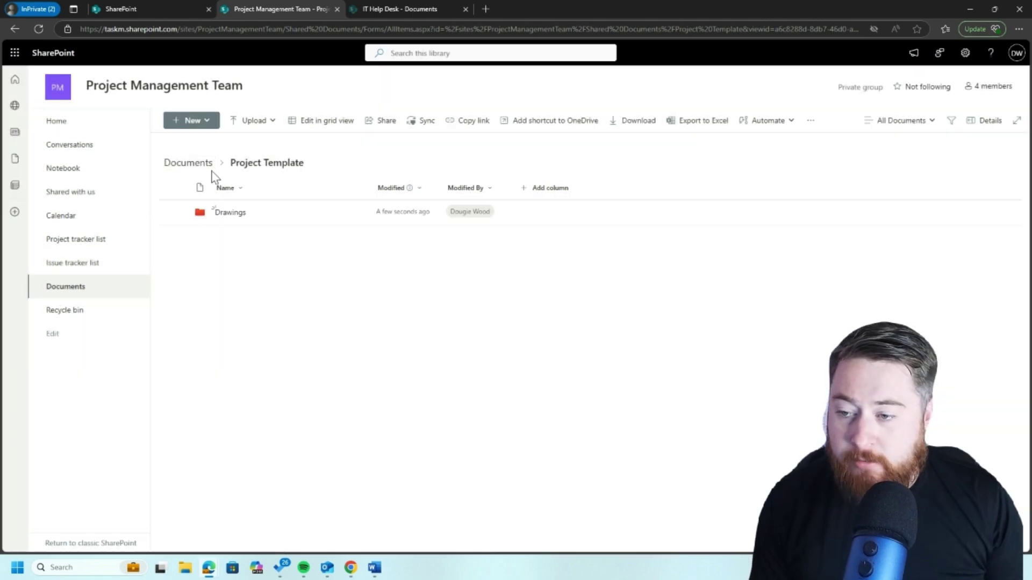
Step: Create a blue folder named 'H&S'
click(189, 121)
click(204, 144)
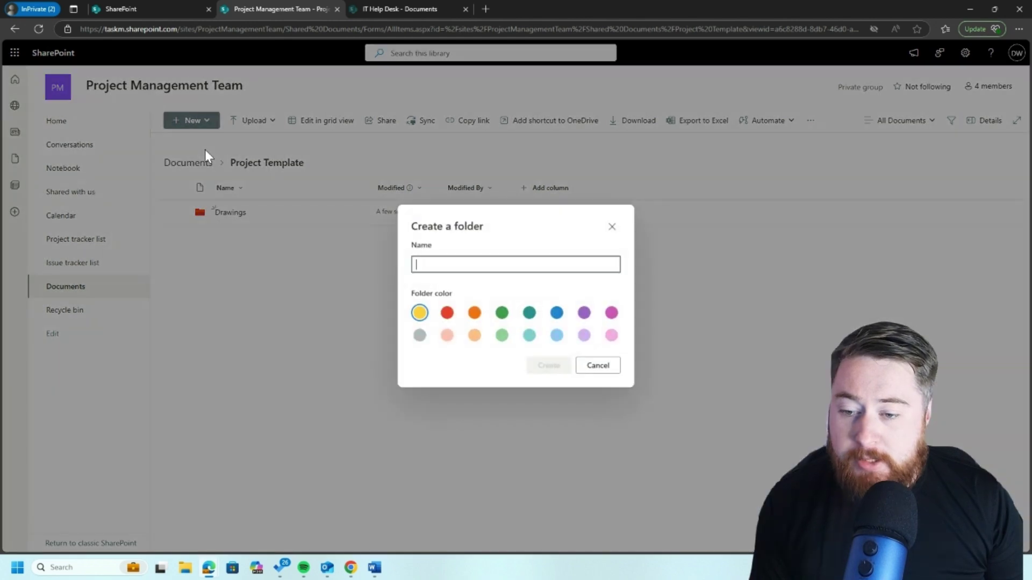
text(H)
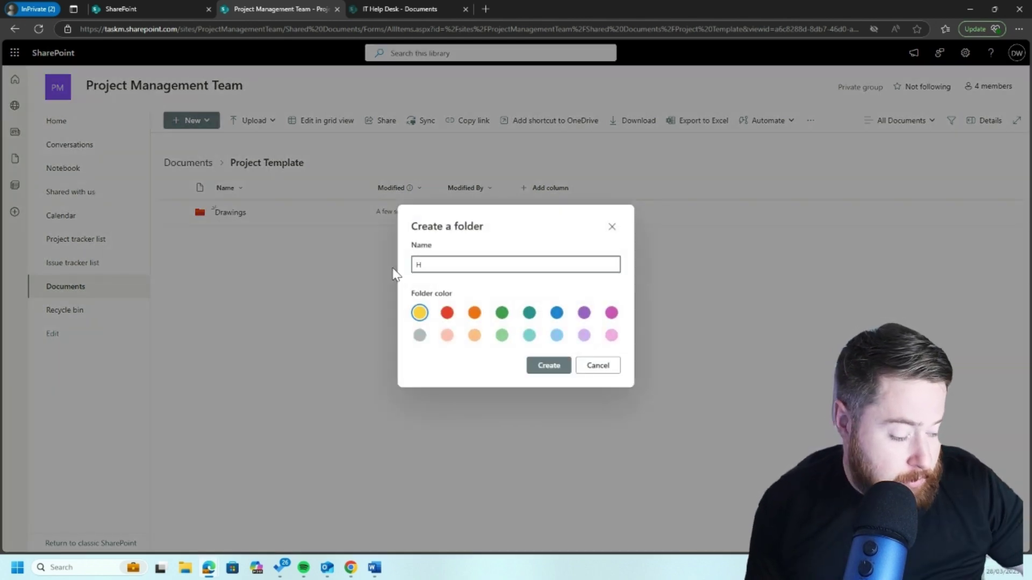
text(&S)
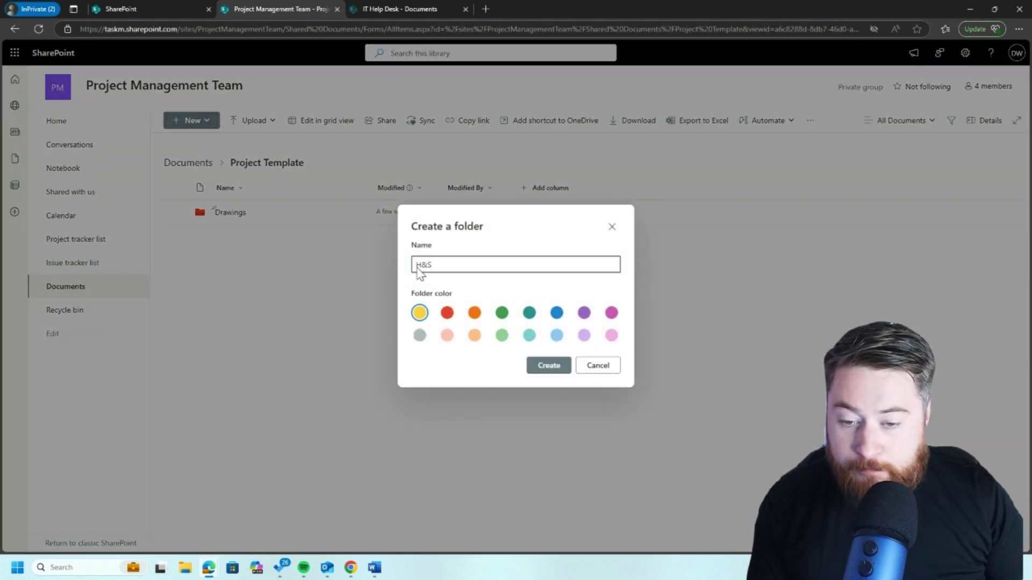
click(557, 313)
click(548, 371)
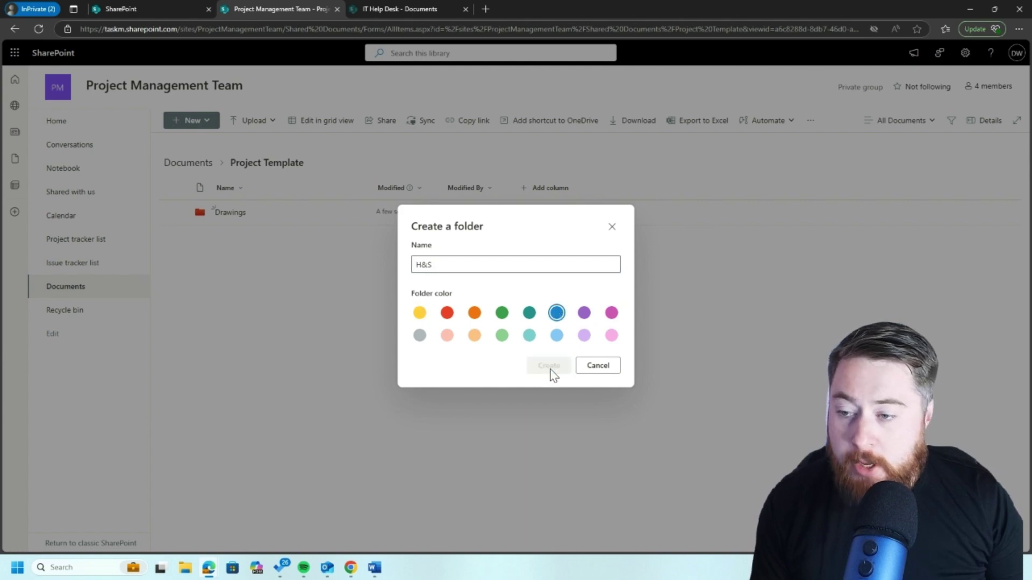
Step: Create an orange folder named 'Images'
click(201, 124)
click(212, 145)
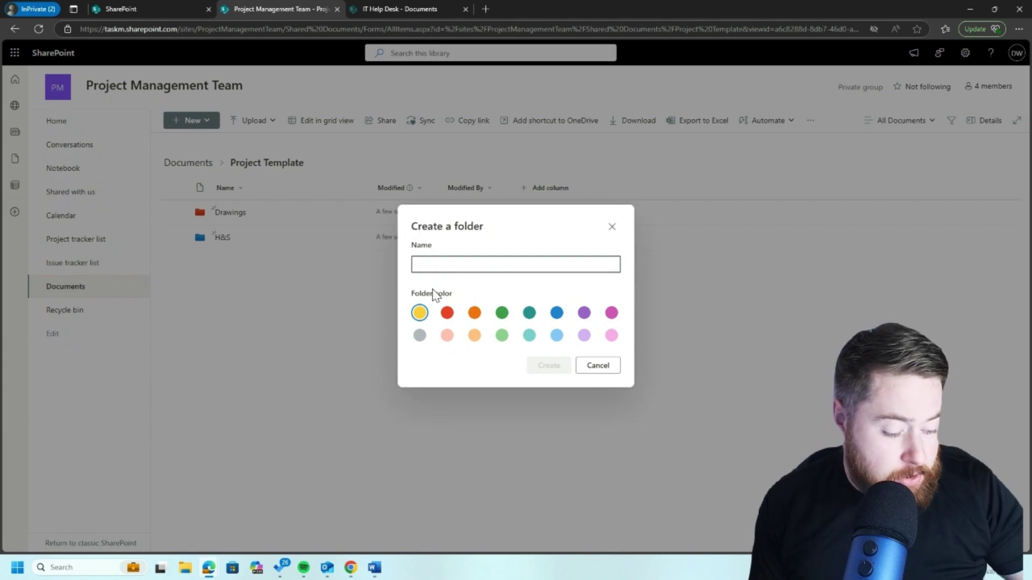
text(I)
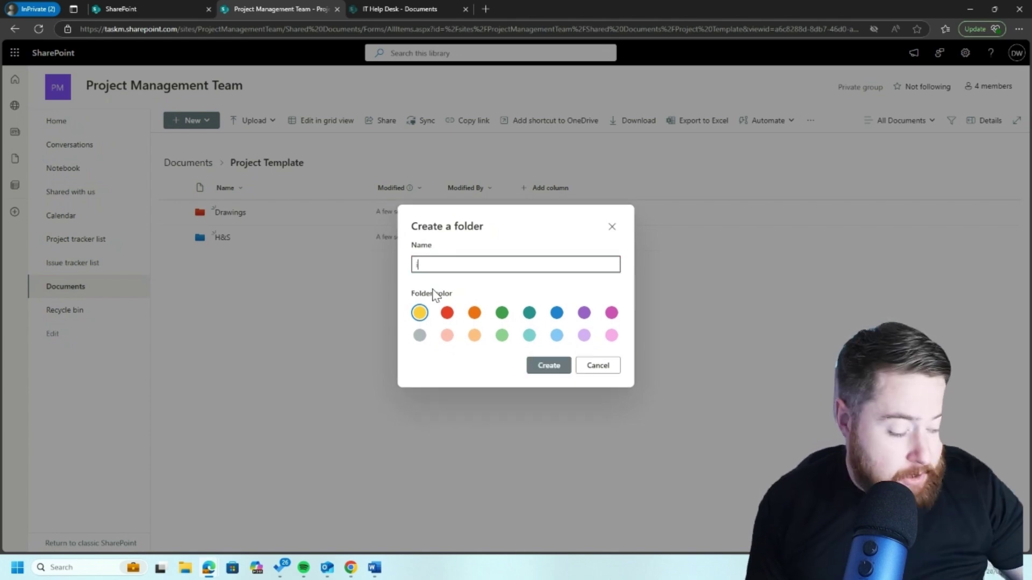
key(BackSpace)
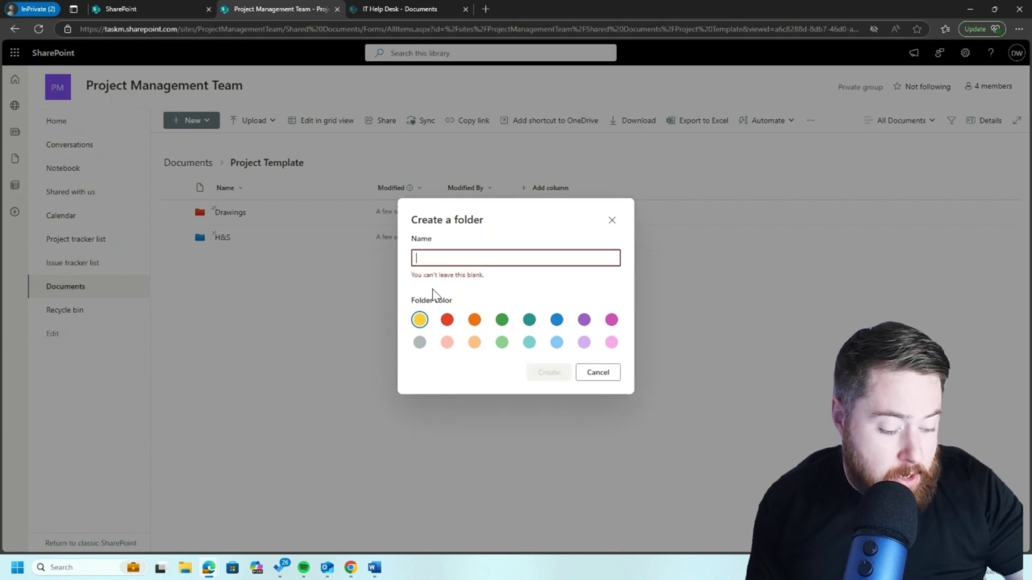
text(Images)
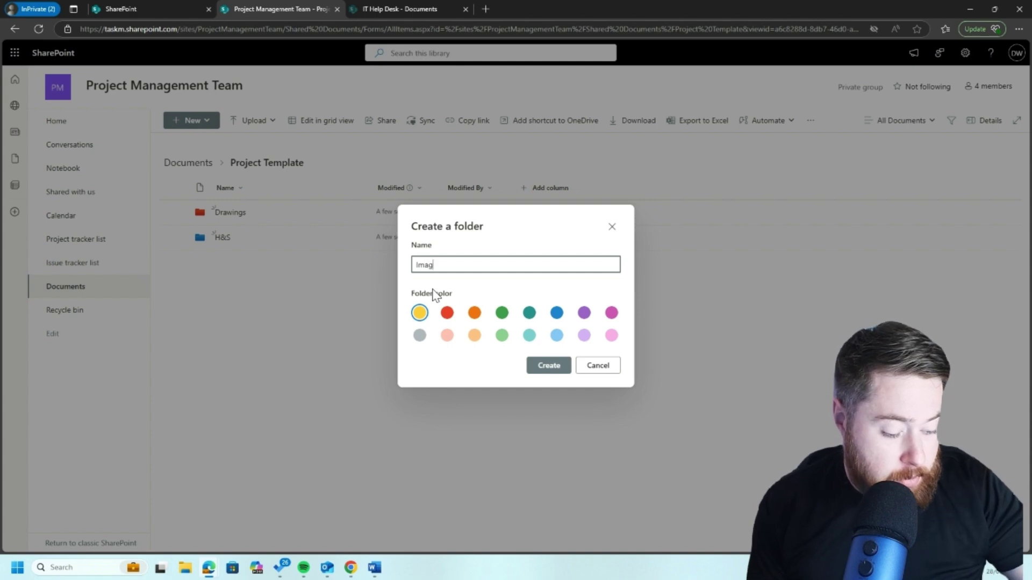
click(474, 312)
click(551, 370)
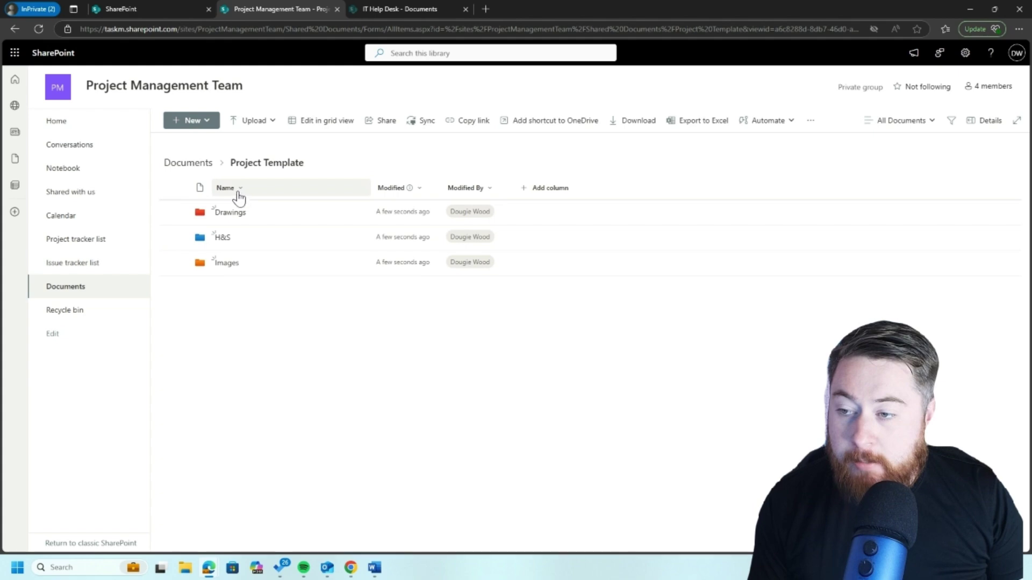
Step: Create a purple folder named 'Specs'
click(202, 127)
click(203, 141)
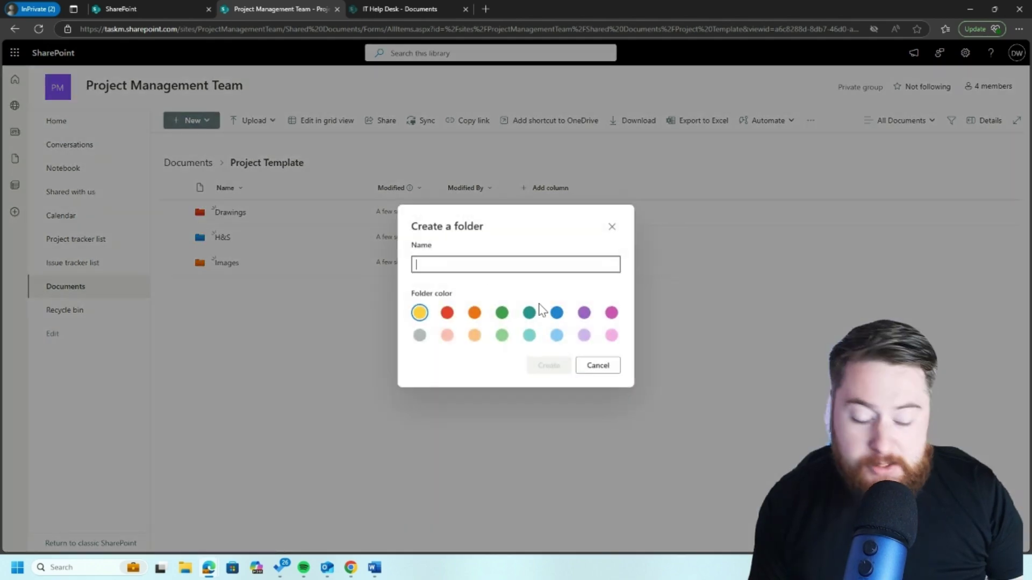
text(Spe)
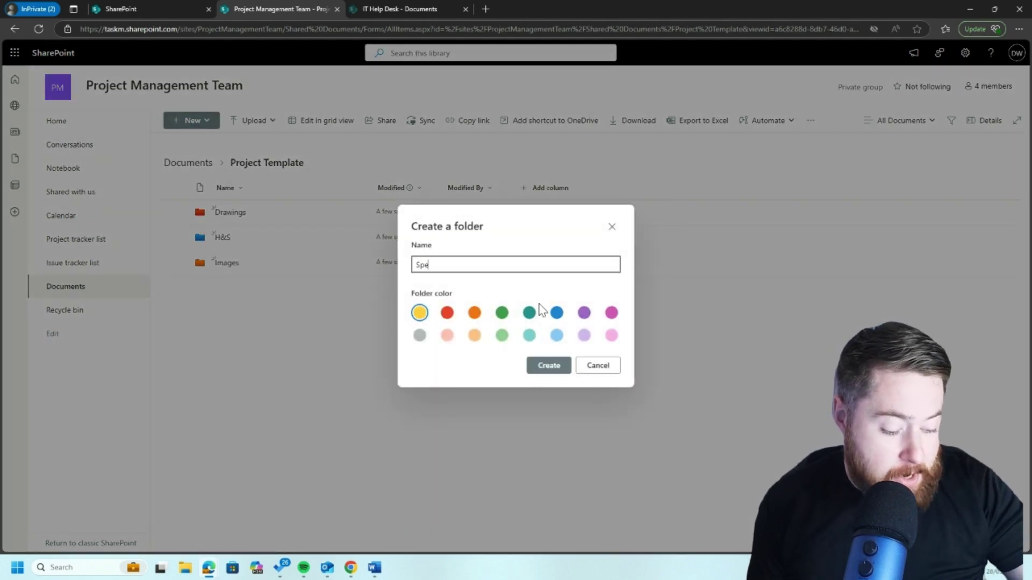
text(cs)
click(557, 312)
click(583, 313)
click(550, 366)
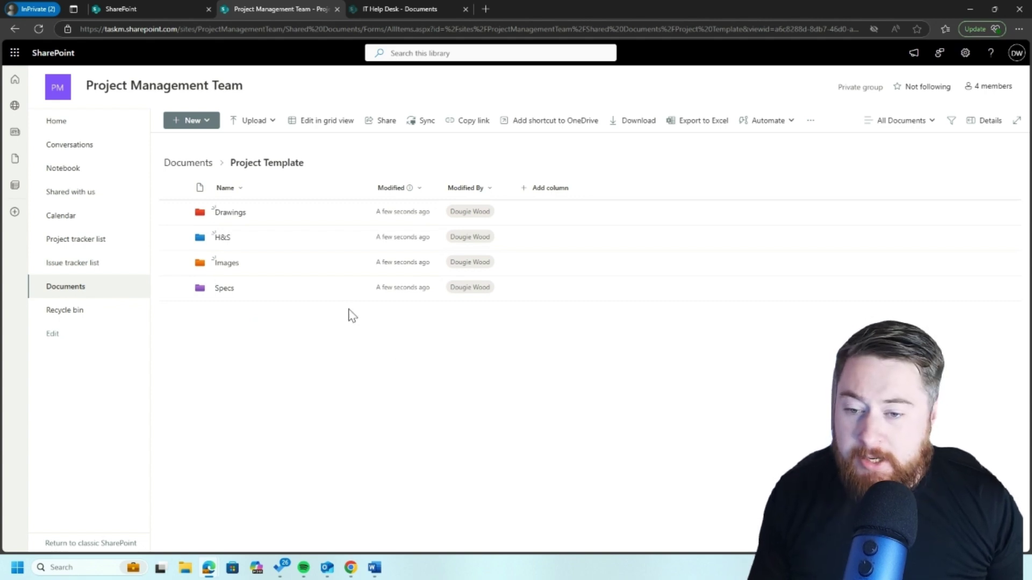
Step: Create a new Word document in the H&S folder and type some placeholder text
click(221, 239)
click(204, 131)
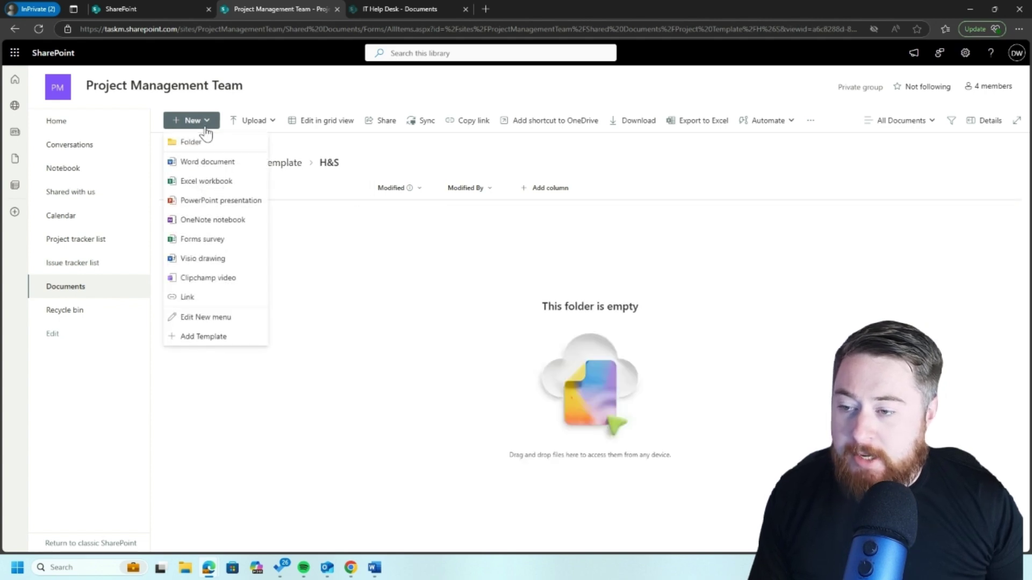
click(218, 163)
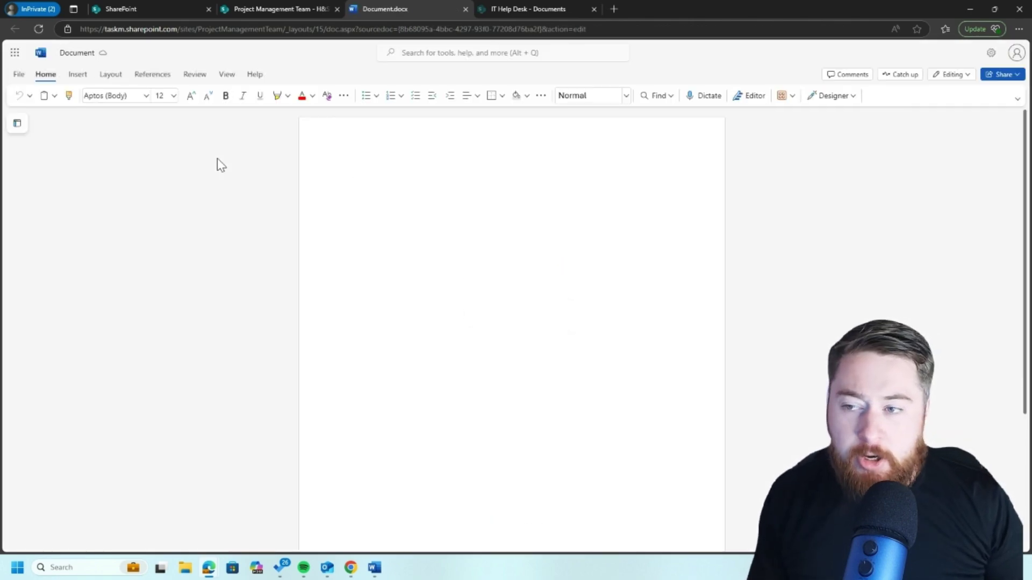
text(jtdfjhtfjhgjhfd)
Step: Rename the document to 'Toolbox Talks'
click(78, 53)
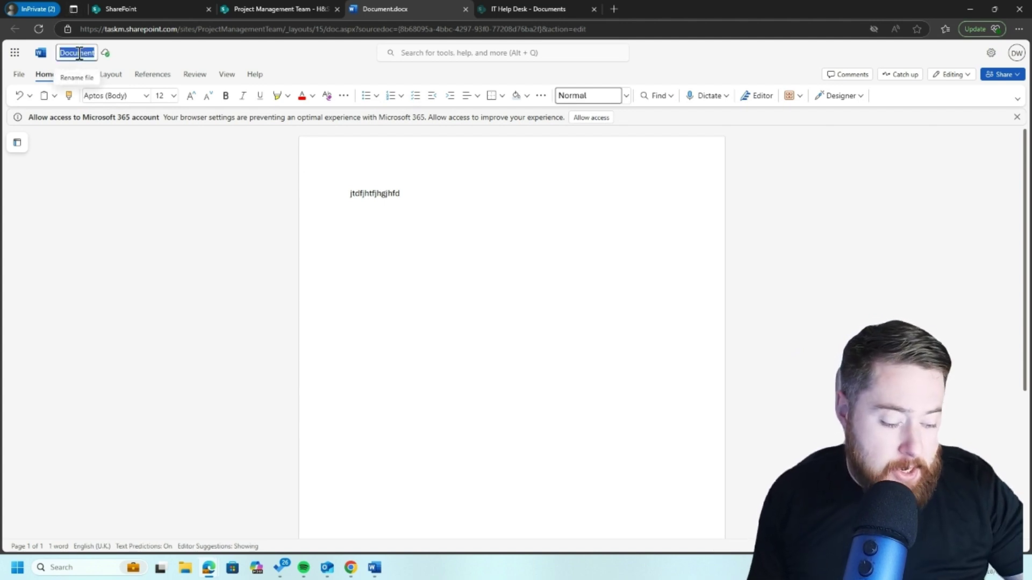
text(Tool)
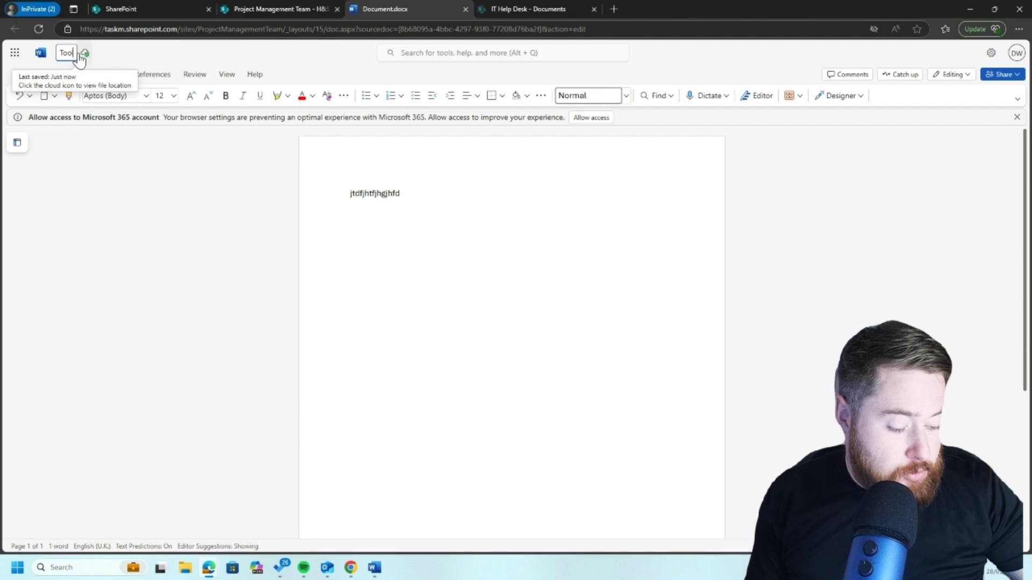
text(box)
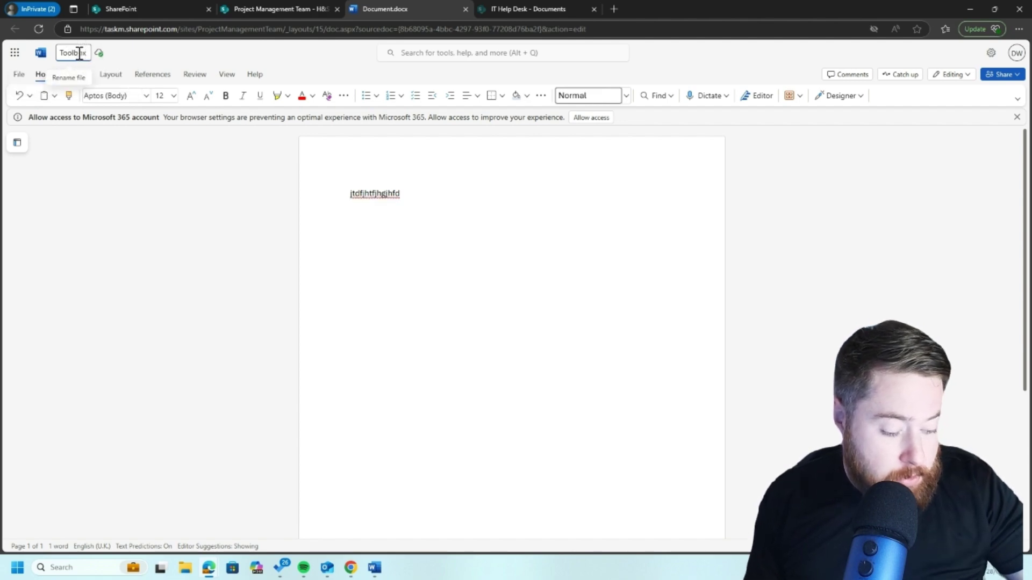
text( Talks)
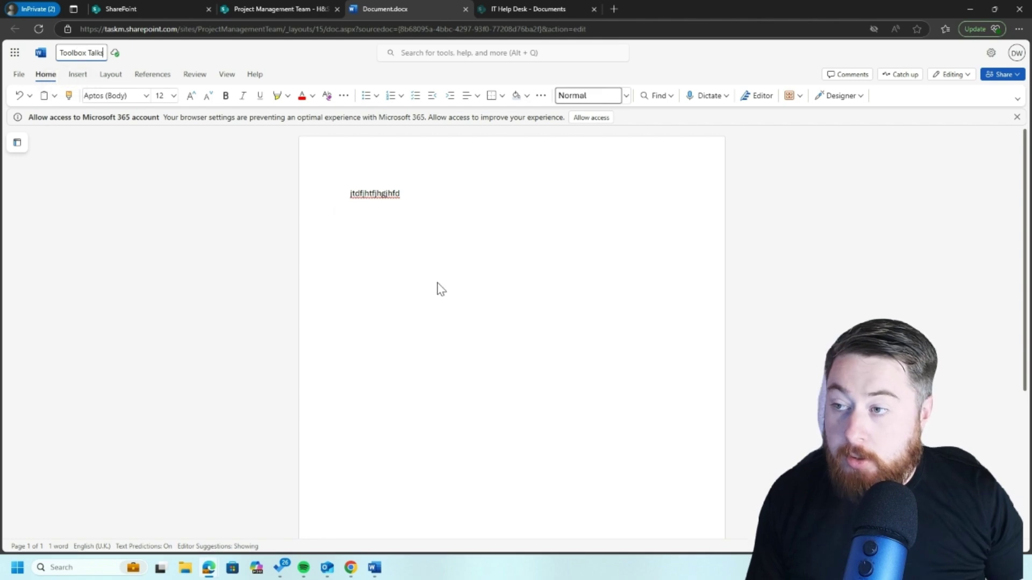
click(438, 287)
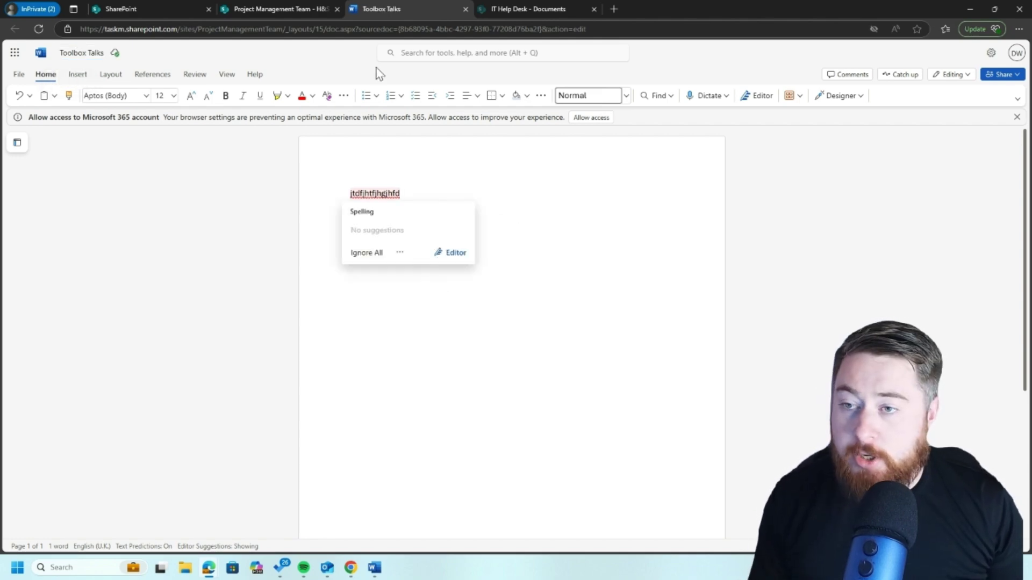
Step: Close the Toolbox Talks document, refresh the library and go back to Documents
click(465, 9)
click(38, 29)
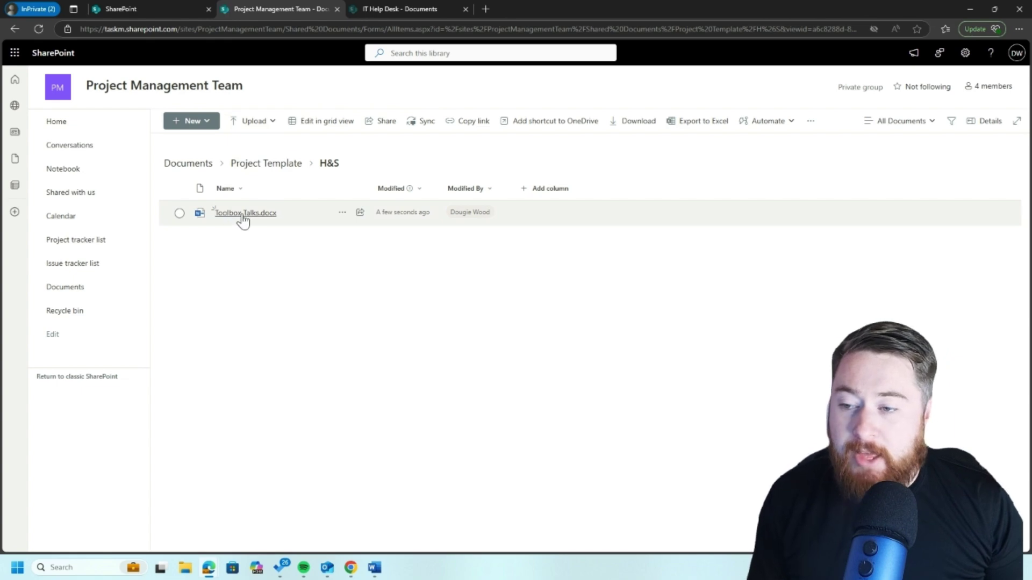
click(193, 166)
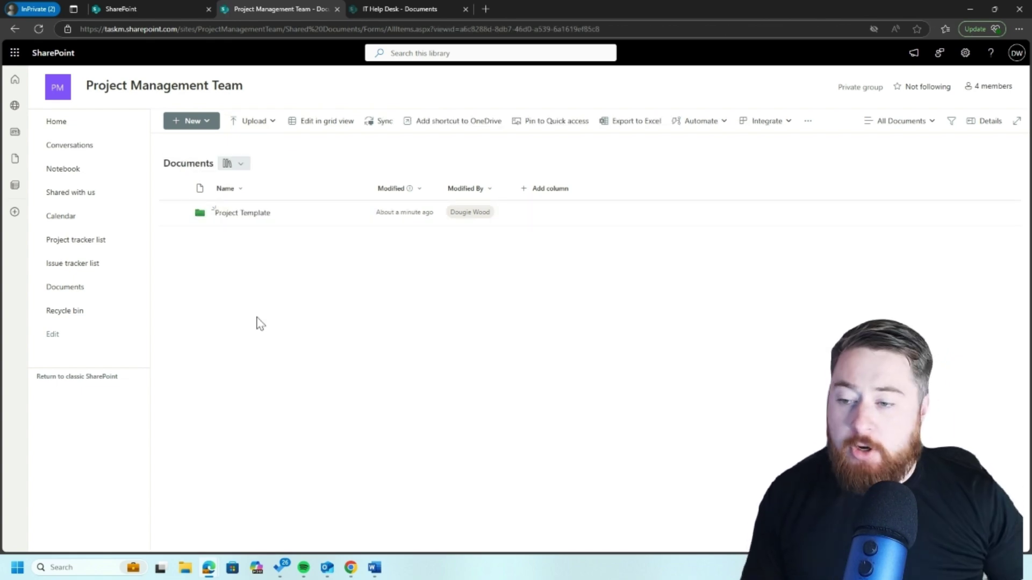
Step: Check that Project Template > H&S holds Toolbox Talks.docx, then return to Documents
click(230, 217)
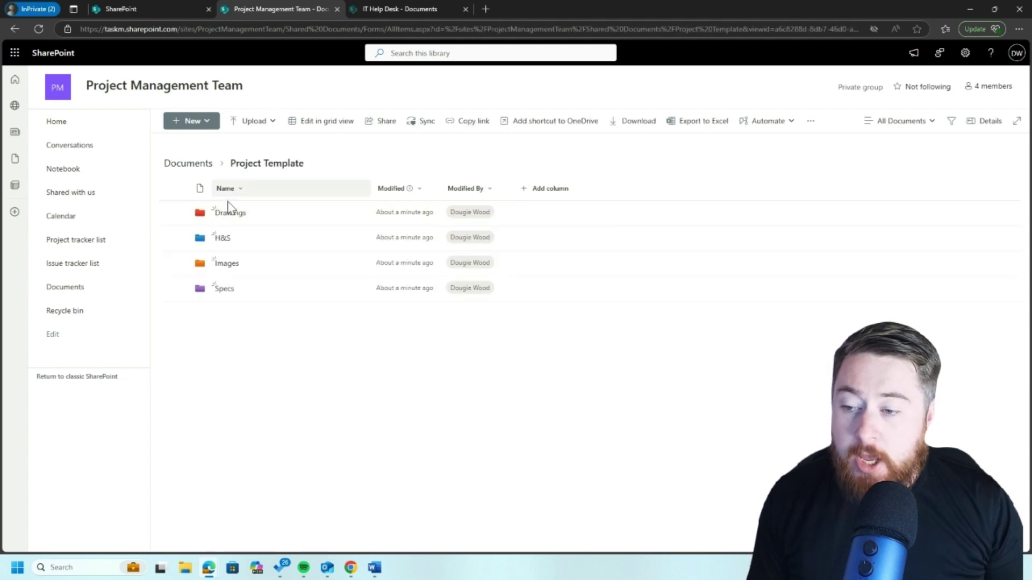
click(223, 237)
click(194, 167)
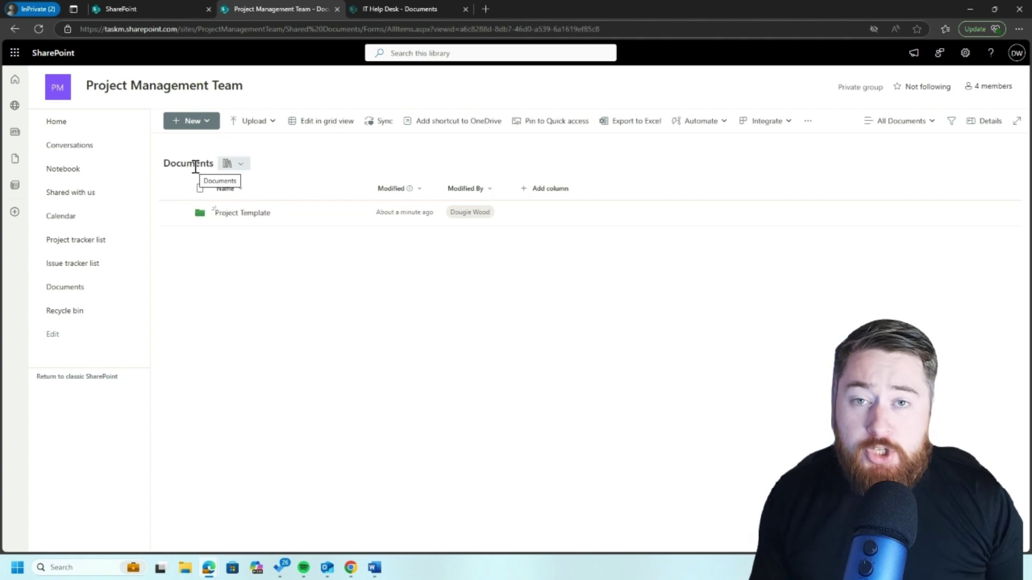
Step: Copy the Project Template folder into the Documents library and select the new Project Template1
click(179, 214)
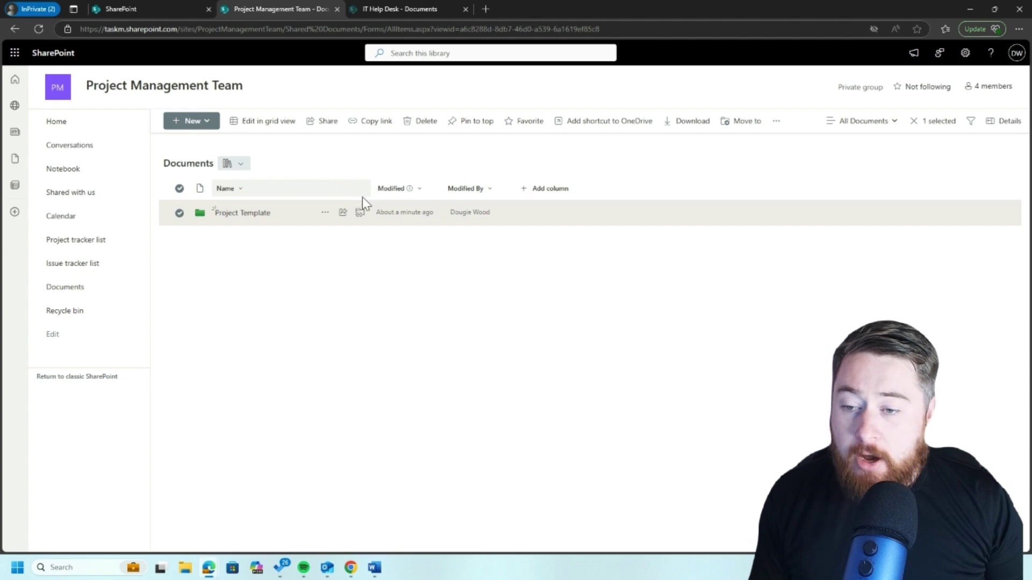
click(325, 213)
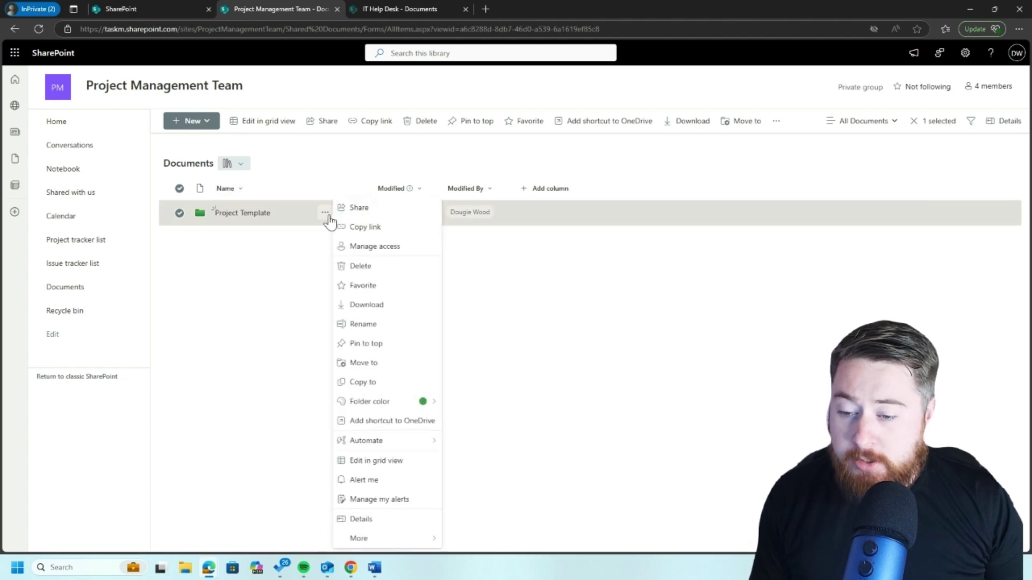
click(374, 386)
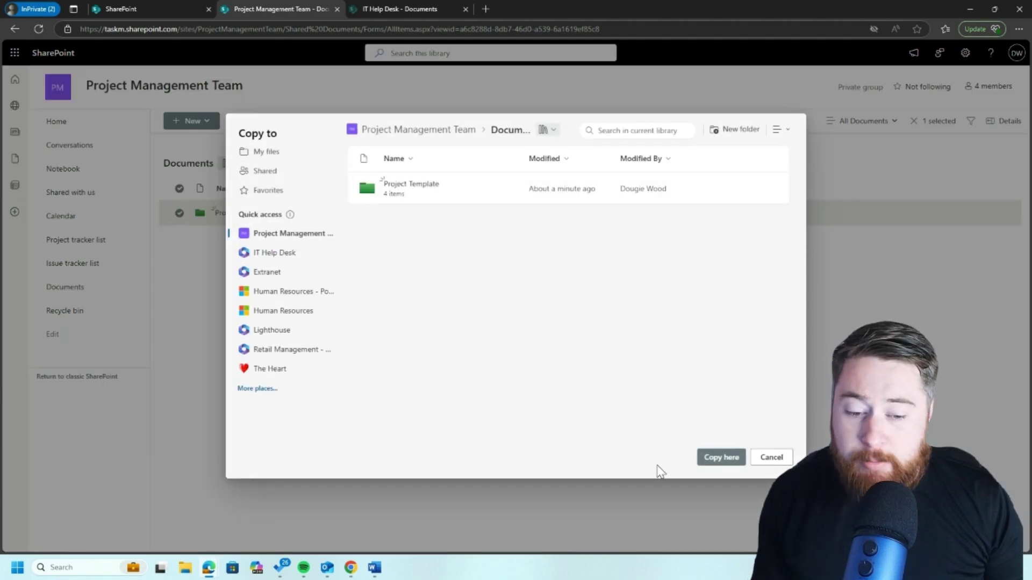
click(720, 457)
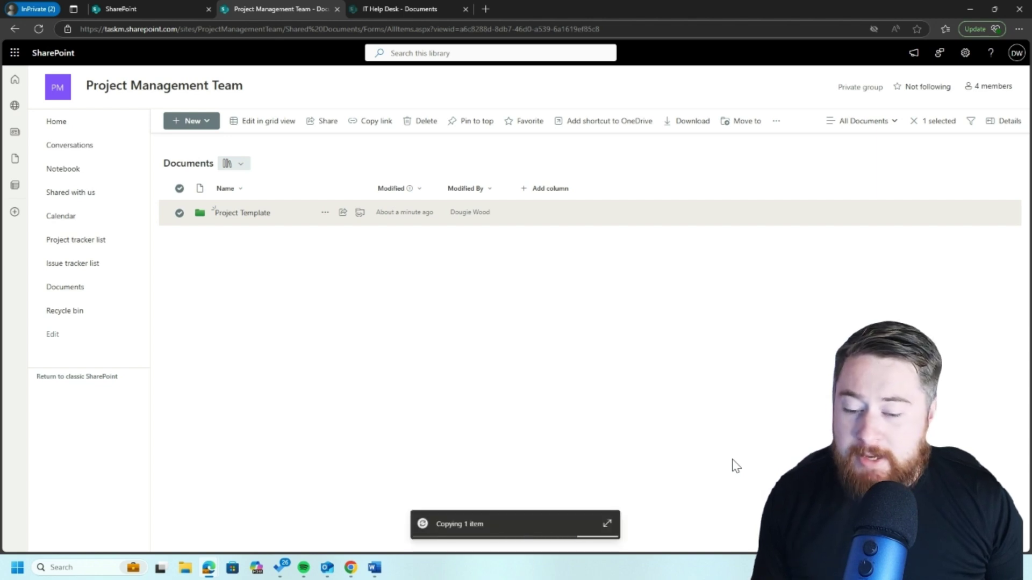
click(179, 215)
click(179, 237)
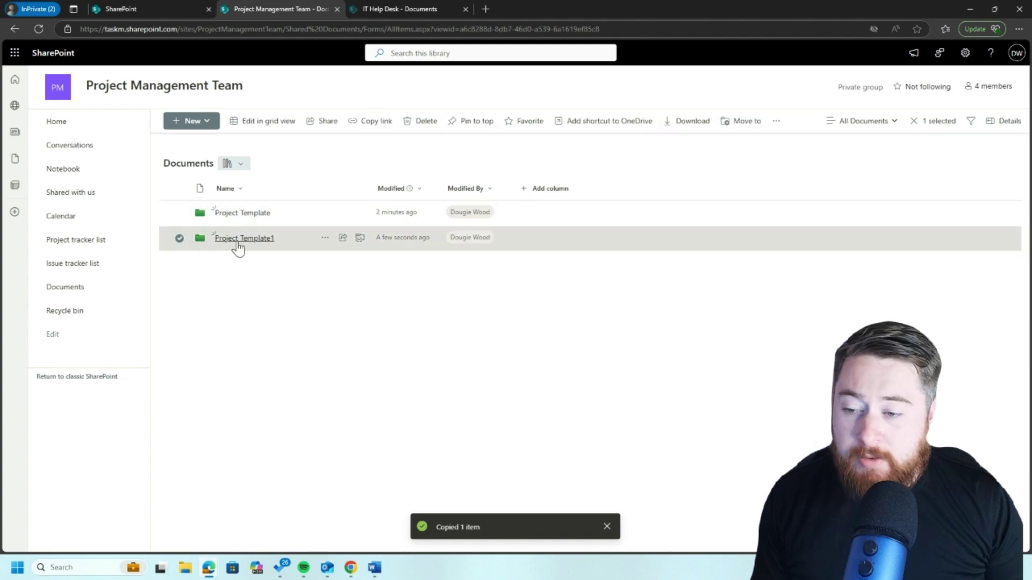
Step: Rename the Project Template1 folder to '33 Fake Street'
click(325, 239)
click(368, 324)
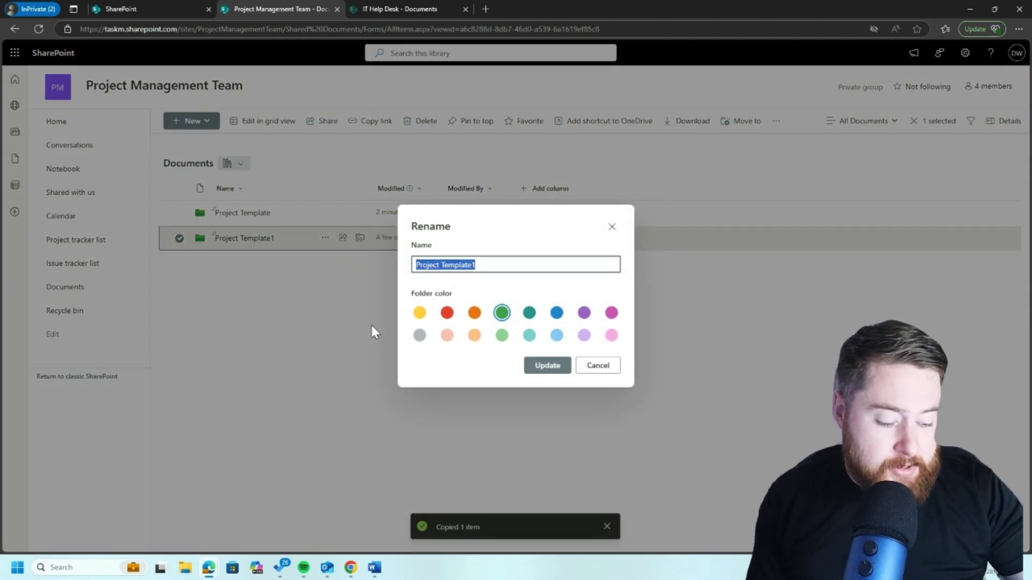
text(33 F)
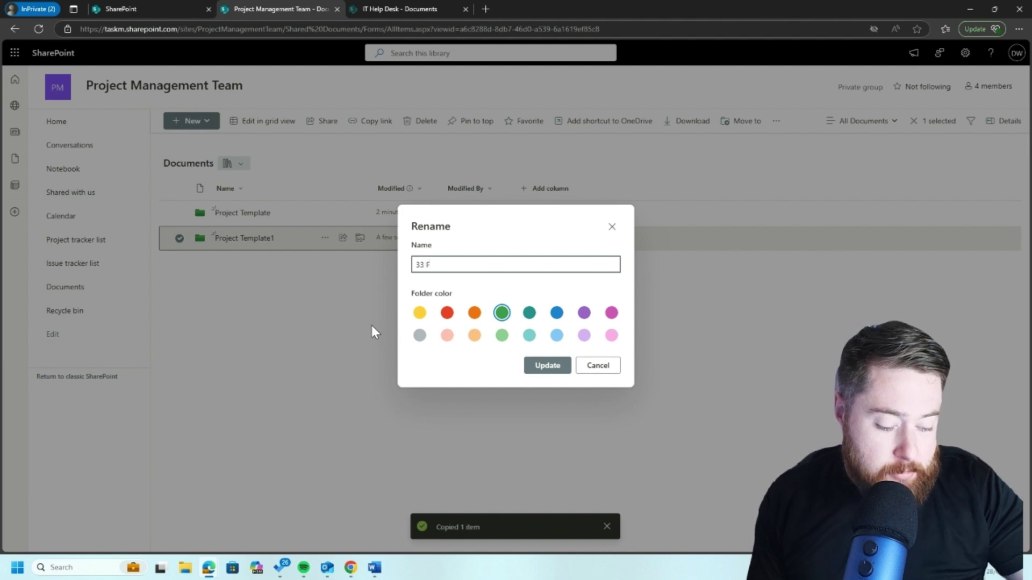
text(ake S)
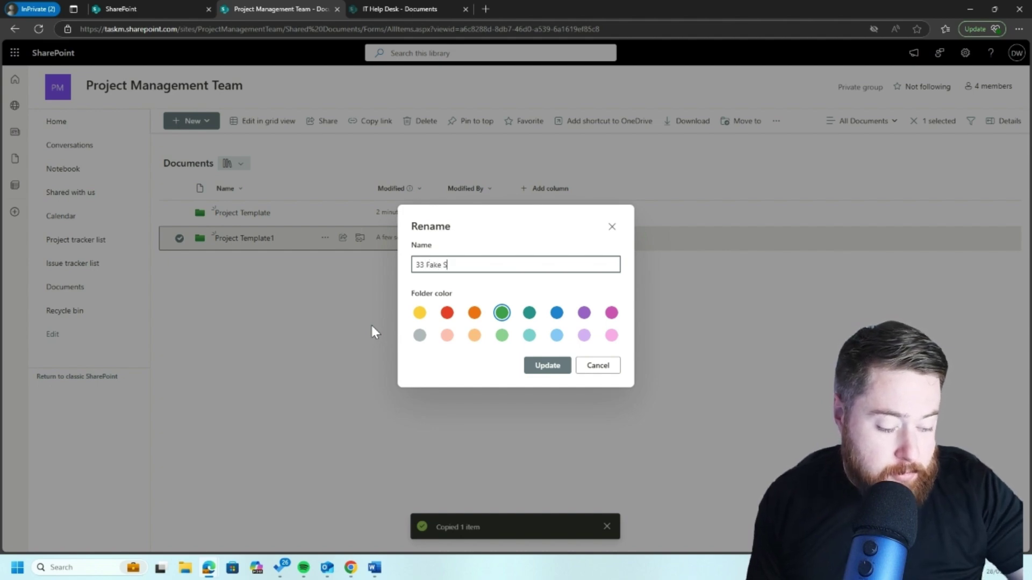
text(treet)
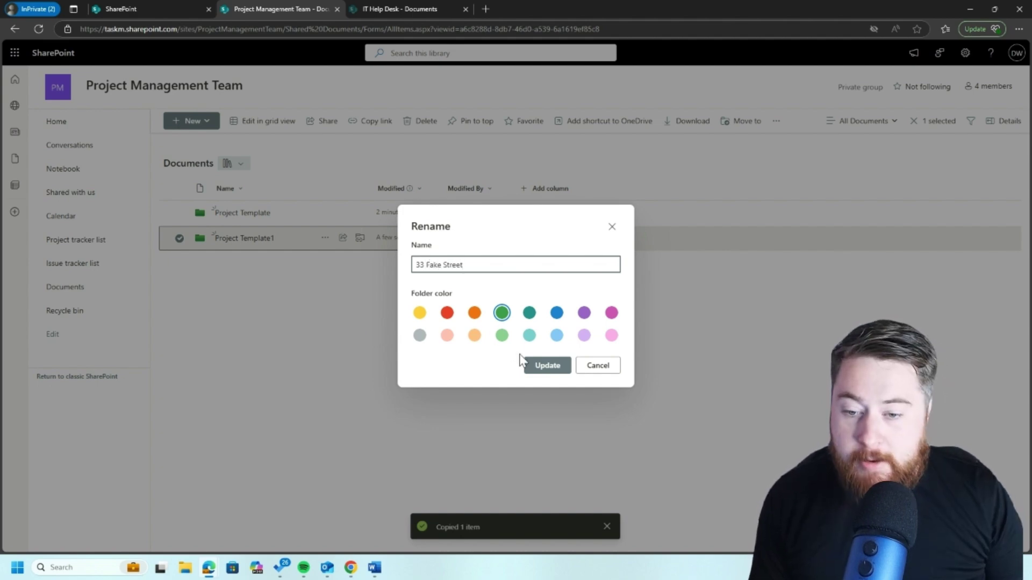
click(544, 370)
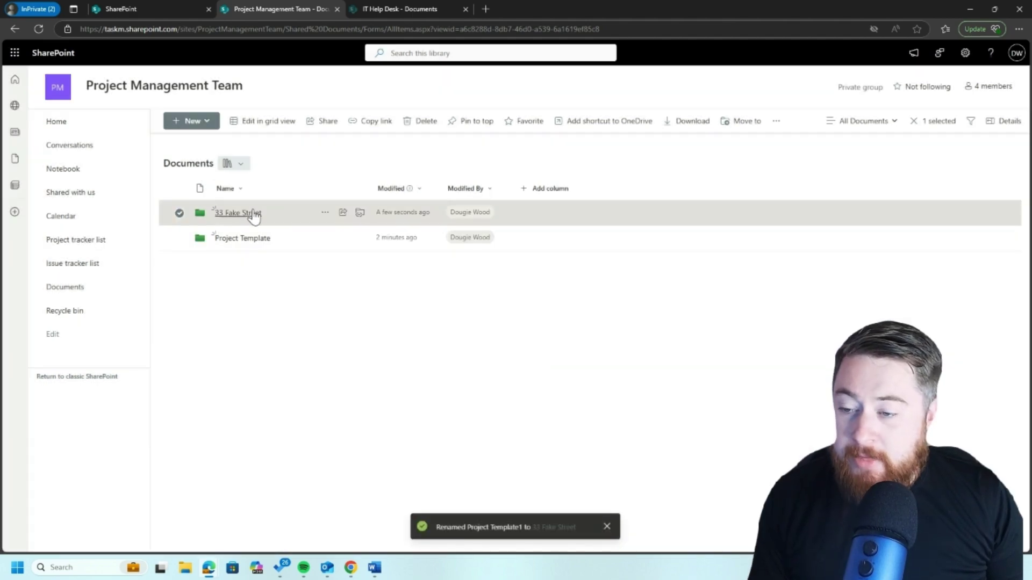
Step: Open the 33 Fake Street folder and then its H&S subfolder
click(246, 218)
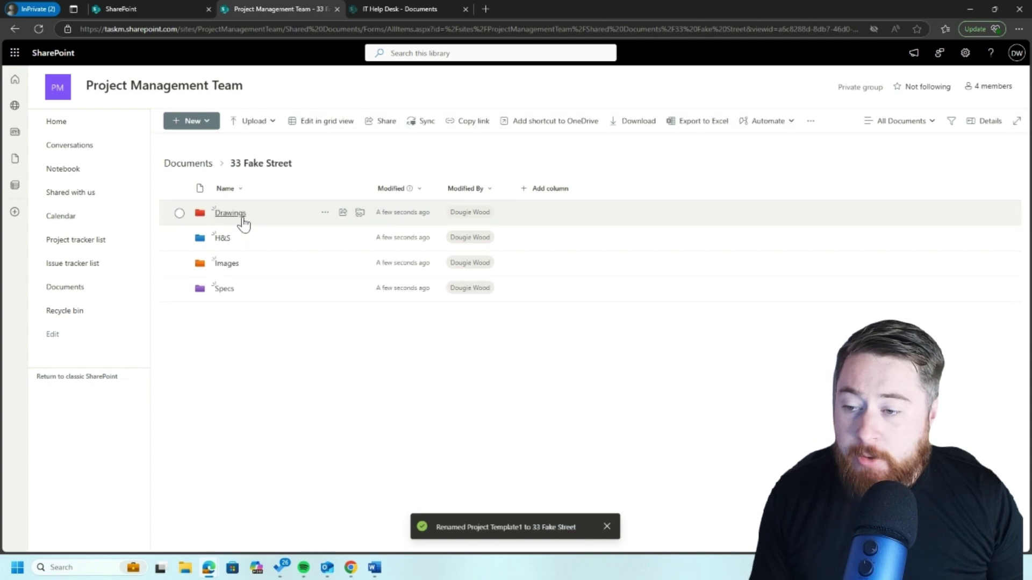
click(223, 239)
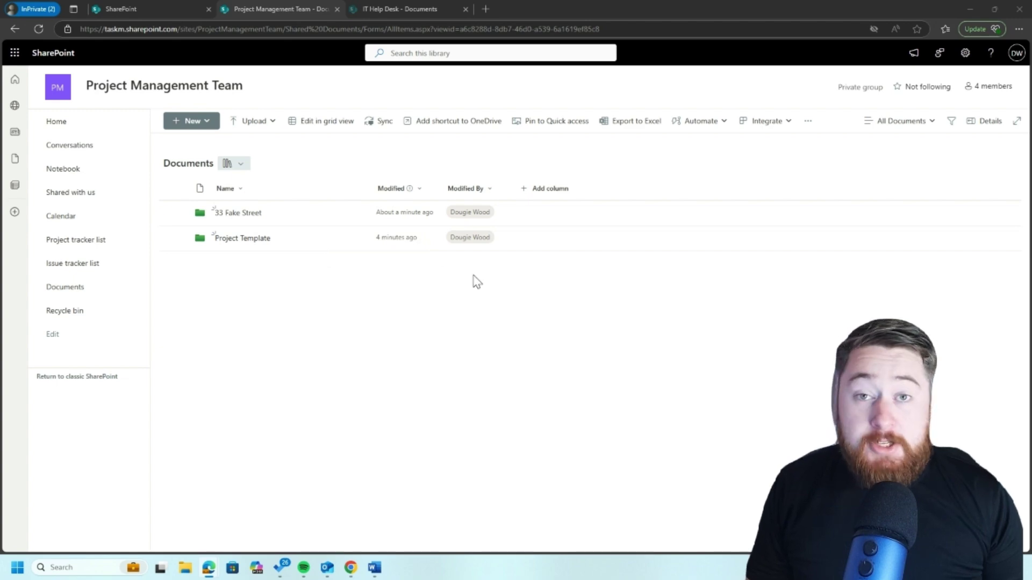
Step: Start a new Documents column and browse the column types such as Text, Choice and Lookup
click(554, 197)
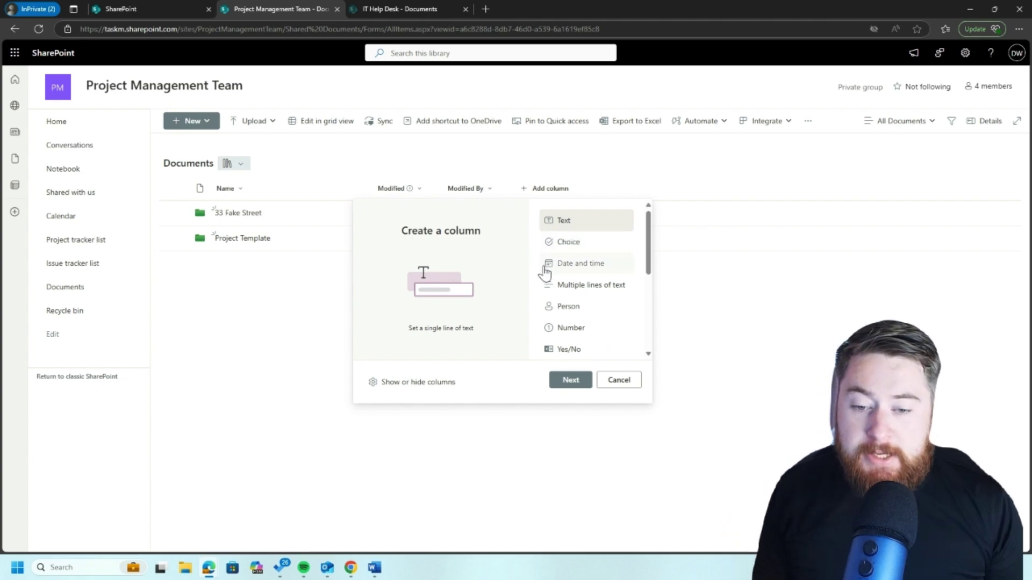
scroll(546, 269, down, 1)
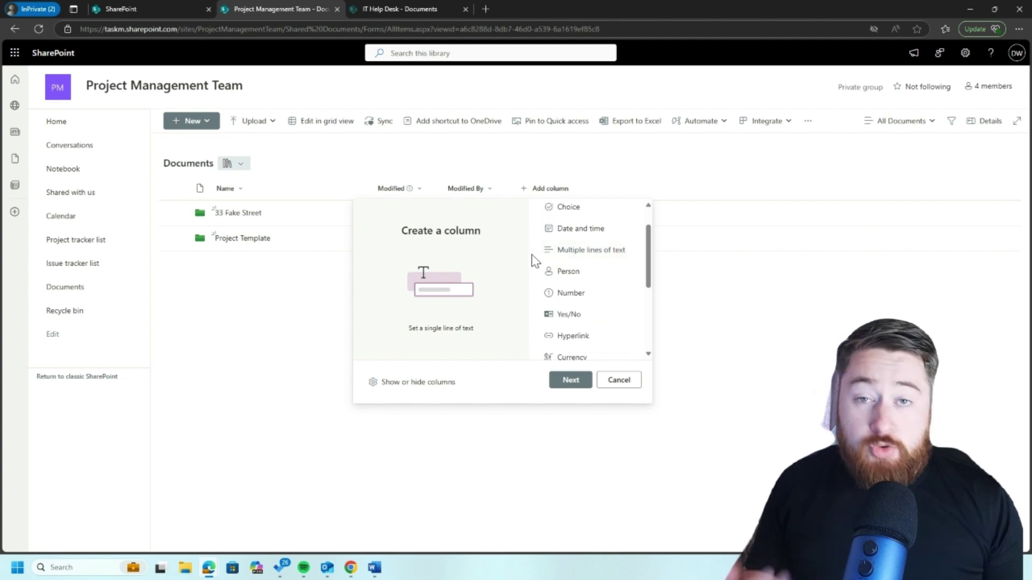
scroll(531, 254, down, 2)
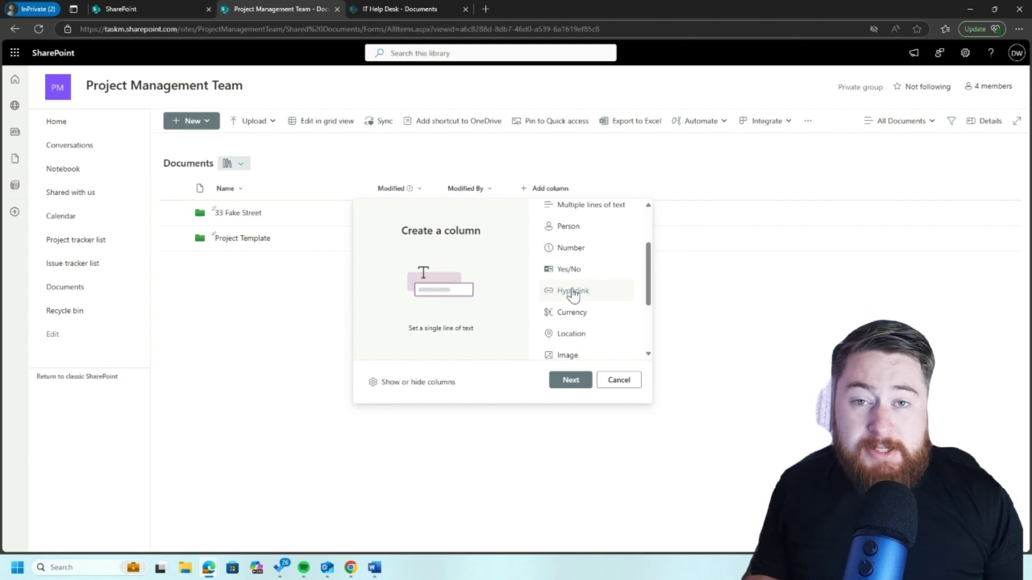
scroll(532, 304, down, 2)
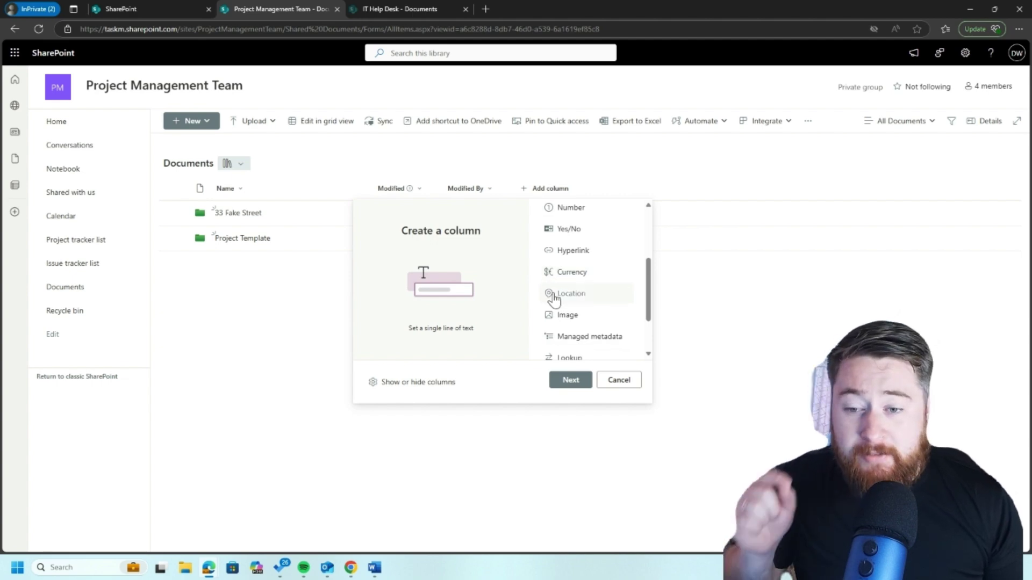
scroll(534, 291, down, 1)
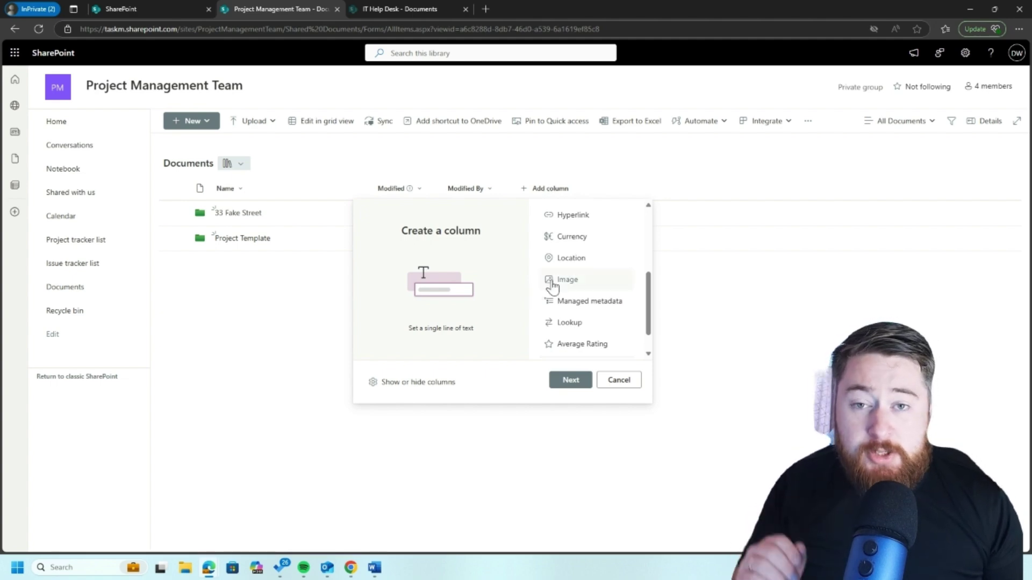
scroll(536, 288, down, 1)
scroll(536, 285, up, 5)
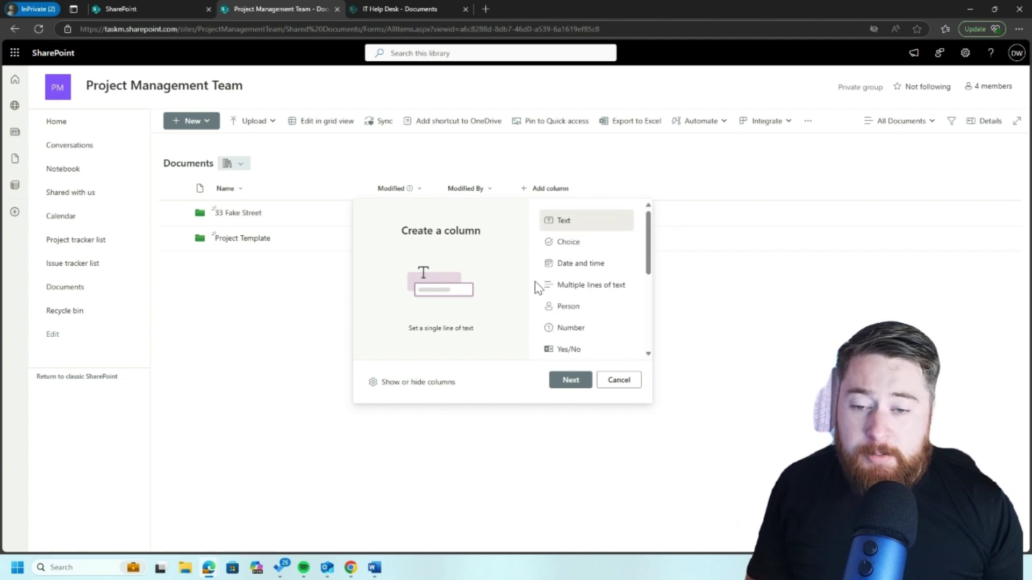
Step: Create a Person column named 'Content Owner' with Show profile photos set to Yes
click(565, 306)
click(571, 380)
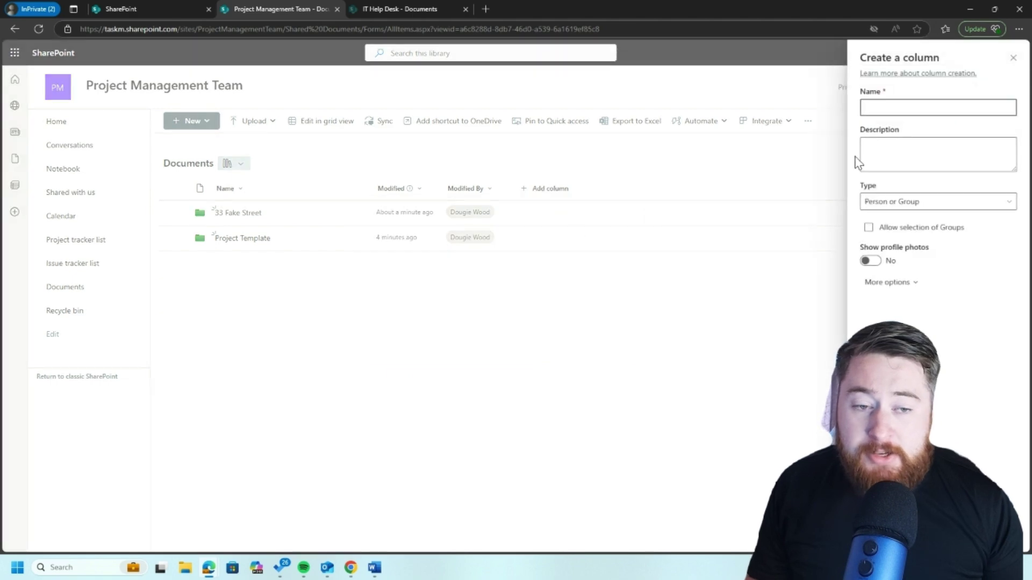
text(C)
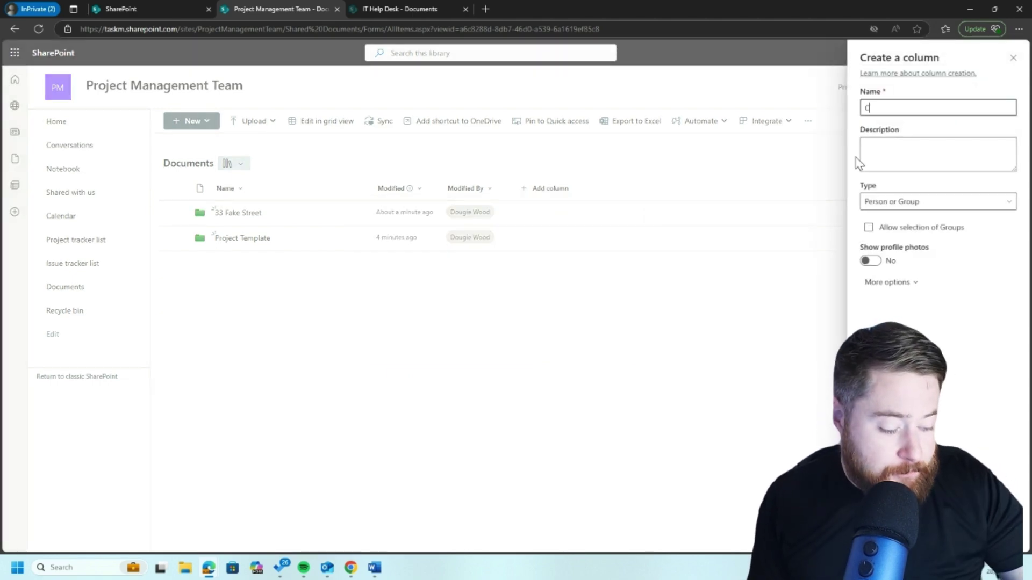
text(ontent )
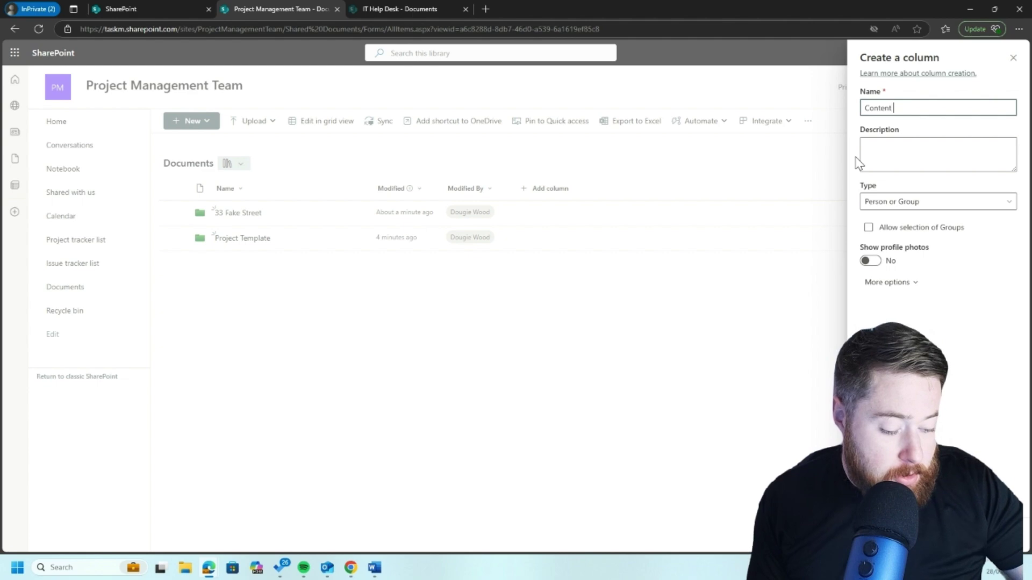
text(Owner)
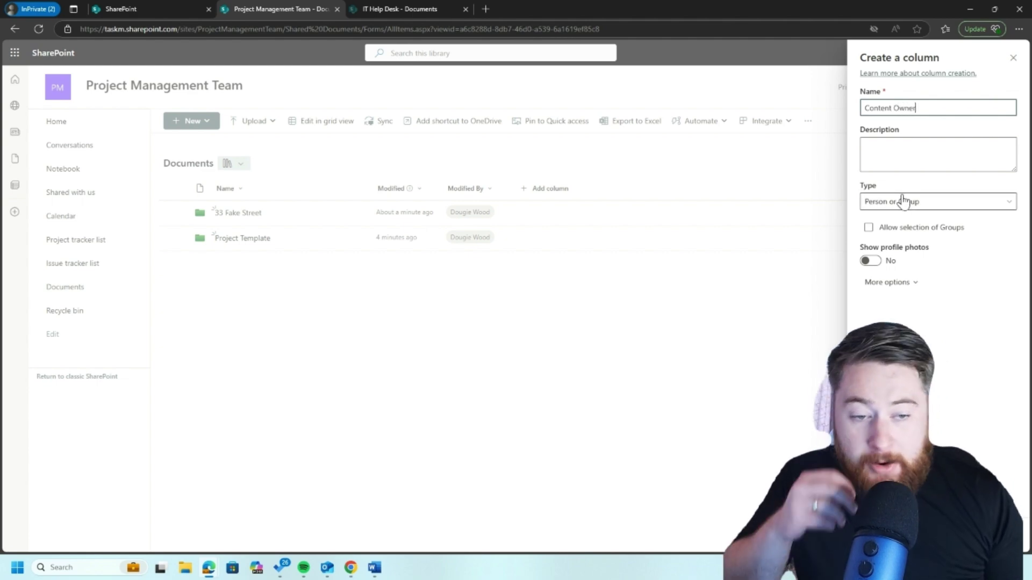
click(869, 262)
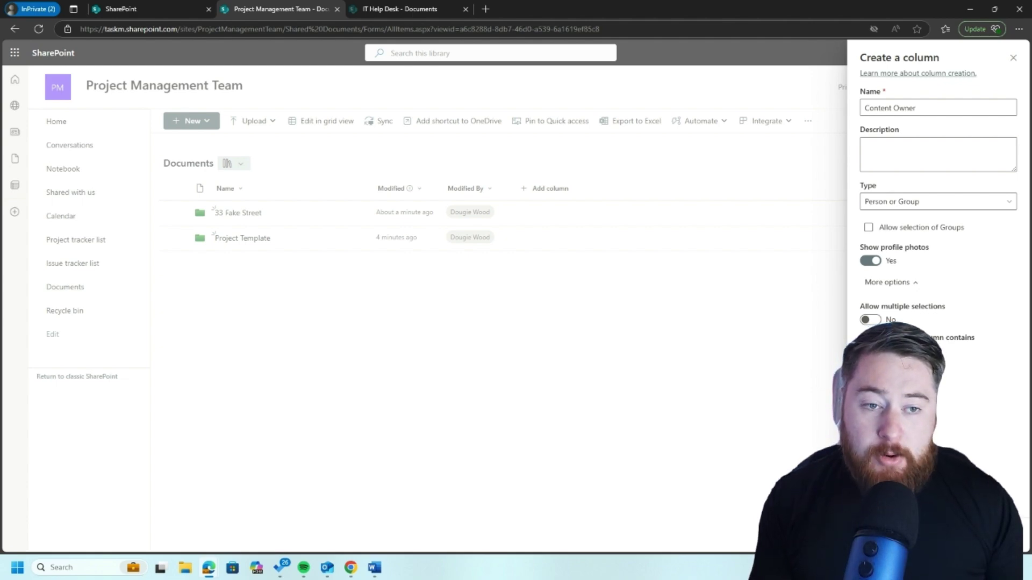
click(874, 532)
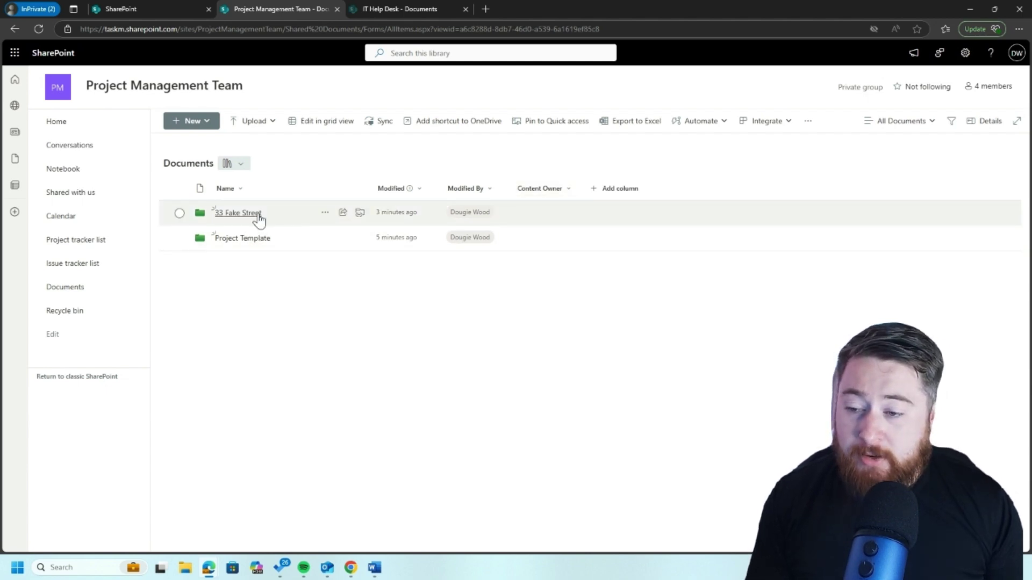
Step: In grid view, set yourself as Content Owner of the 33 Fake Street folder
click(328, 128)
click(541, 216)
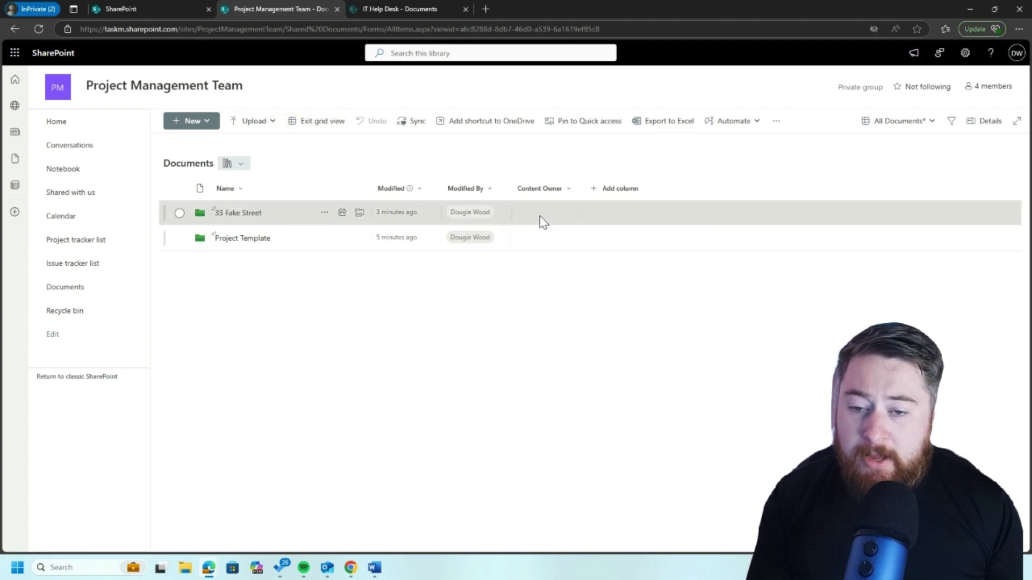
click(553, 215)
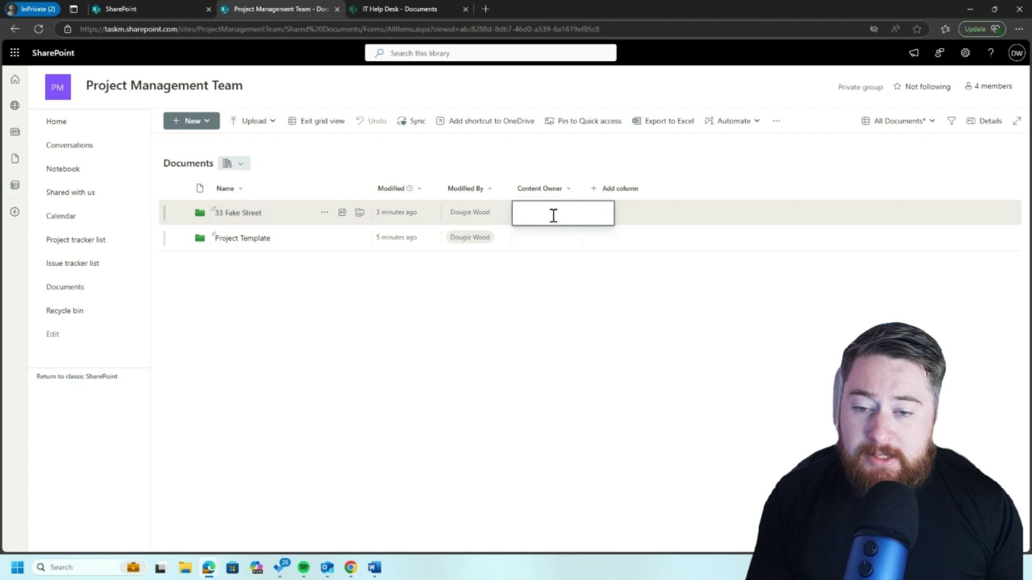
text(dougie)
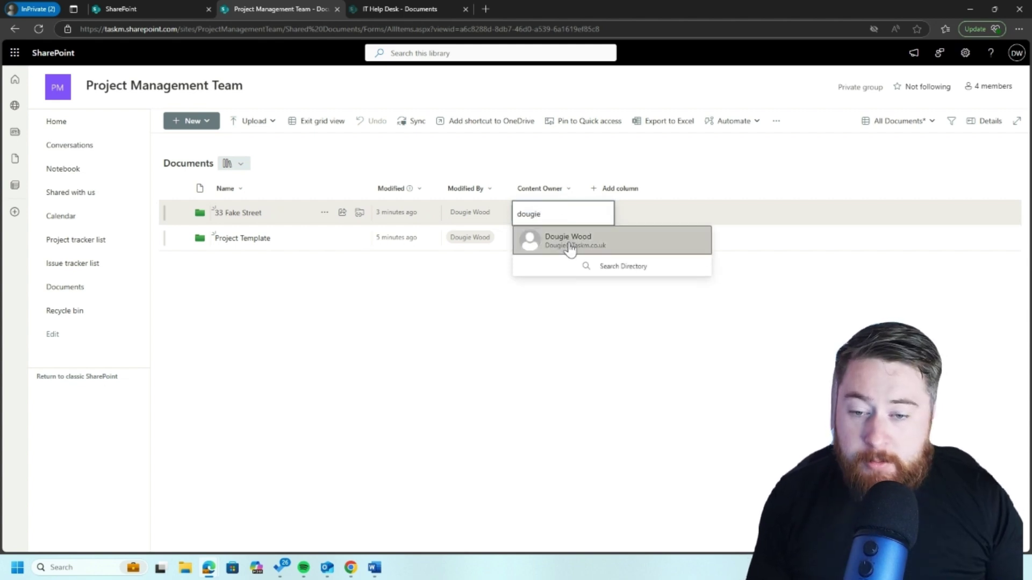
click(570, 245)
Step: Assign a colleague as Content Owner of Project Template and exit grid view
click(540, 235)
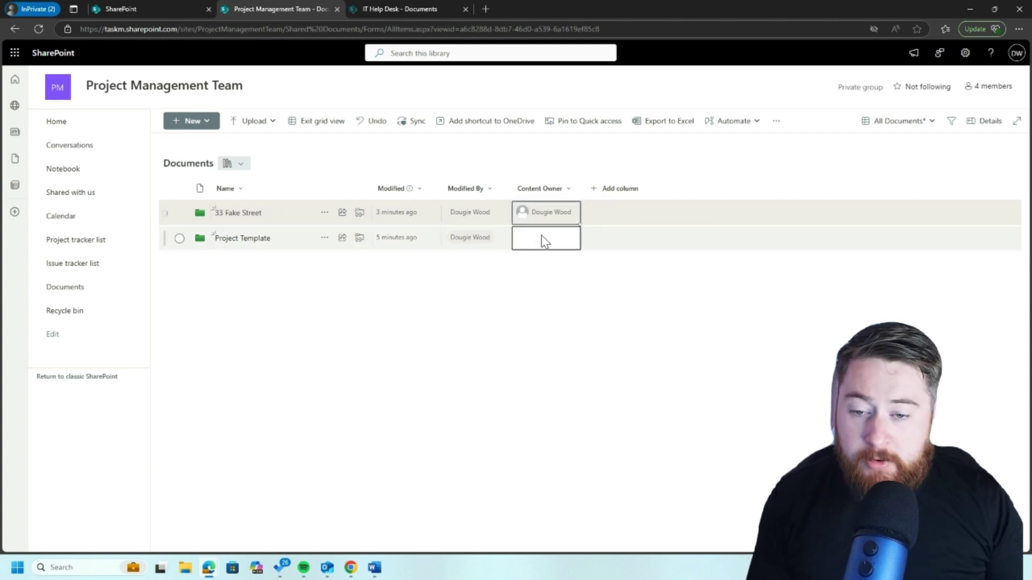
click(541, 235)
text(geo)
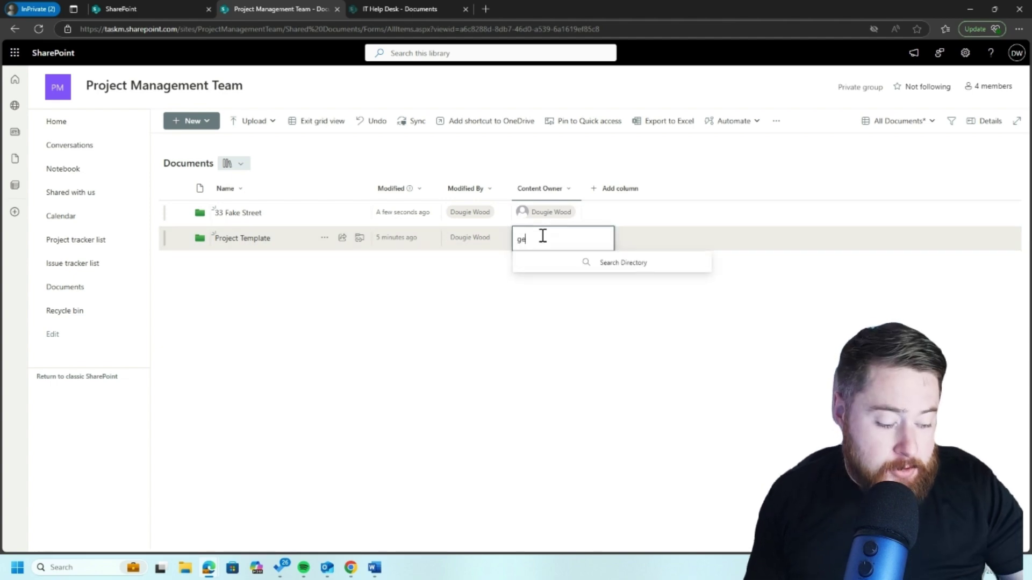
click(551, 263)
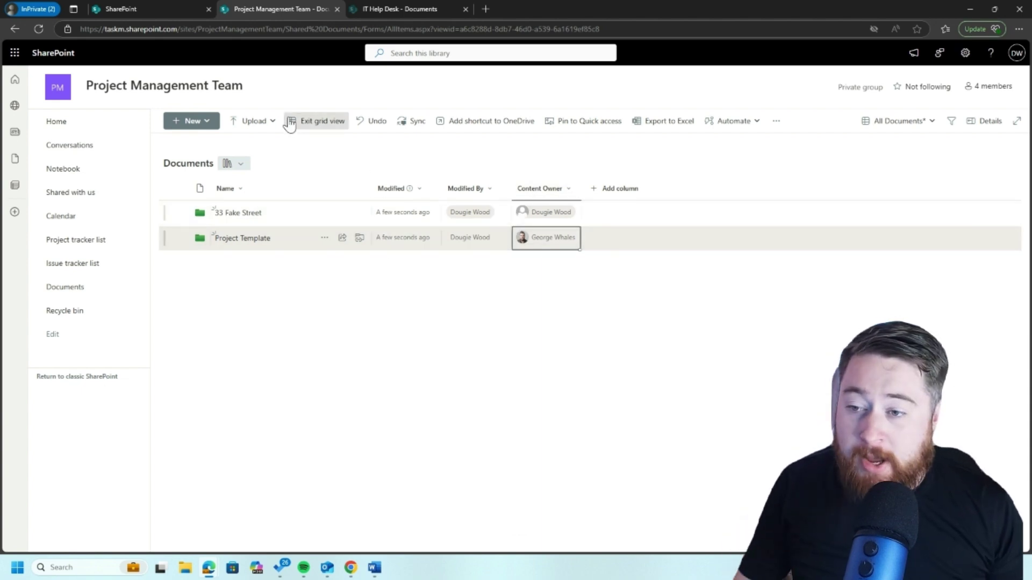
click(311, 121)
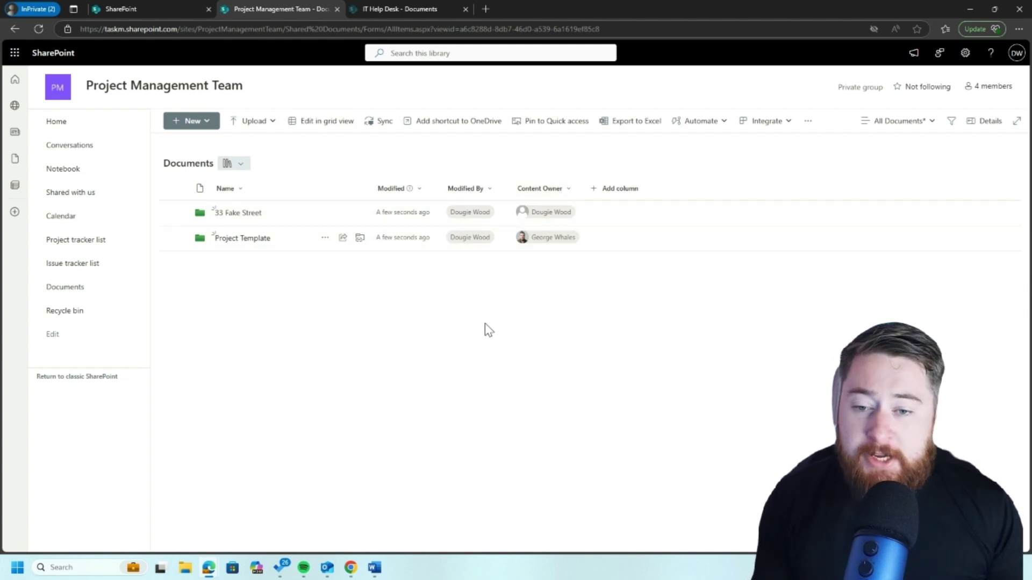
click(569, 189)
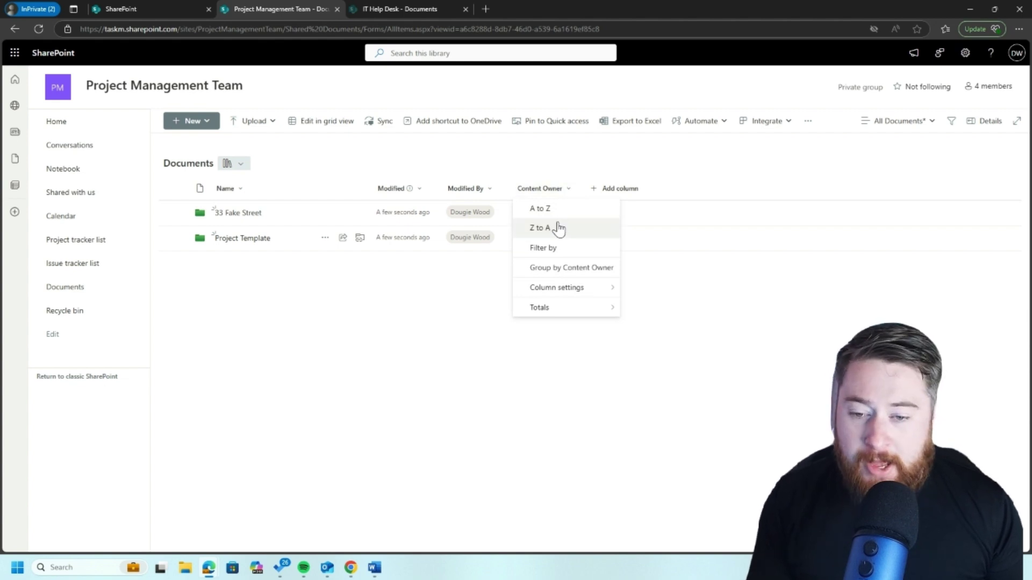
click(560, 249)
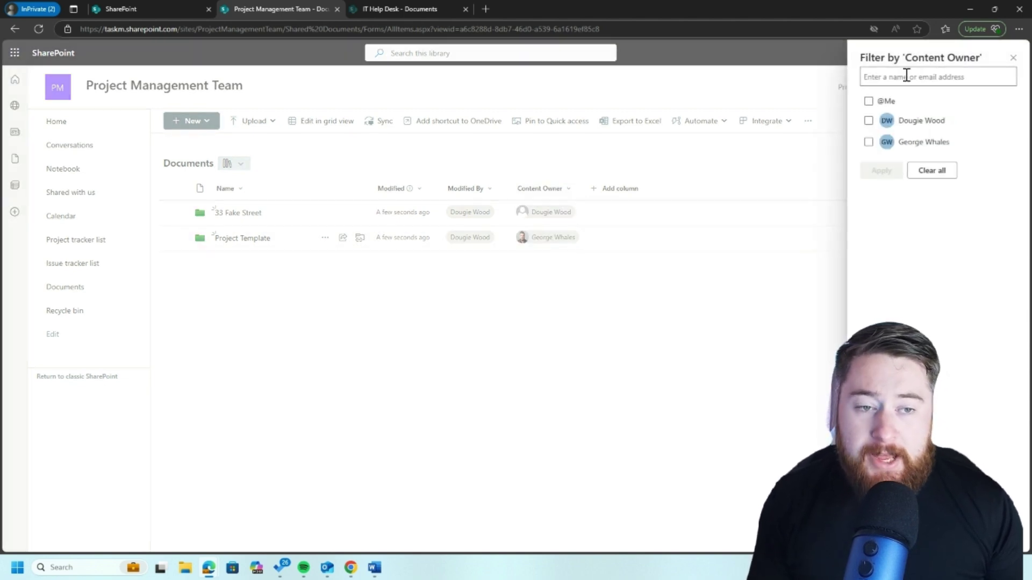
click(869, 102)
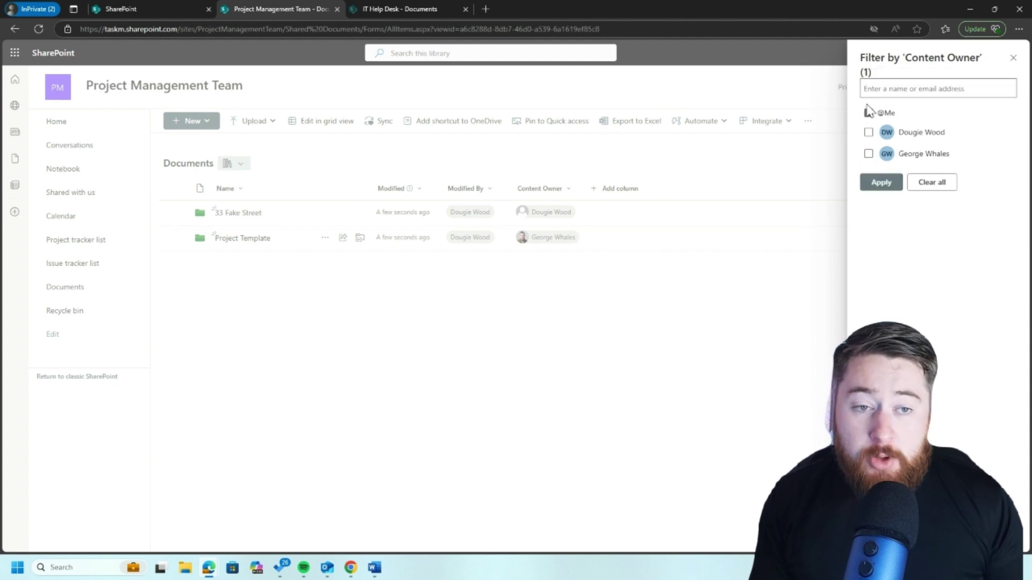
click(878, 183)
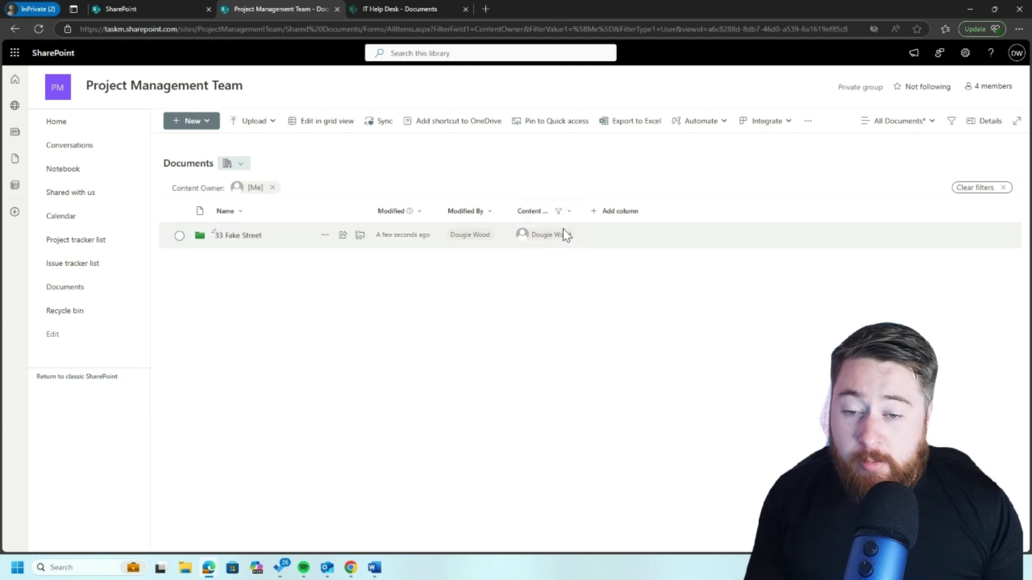
click(564, 214)
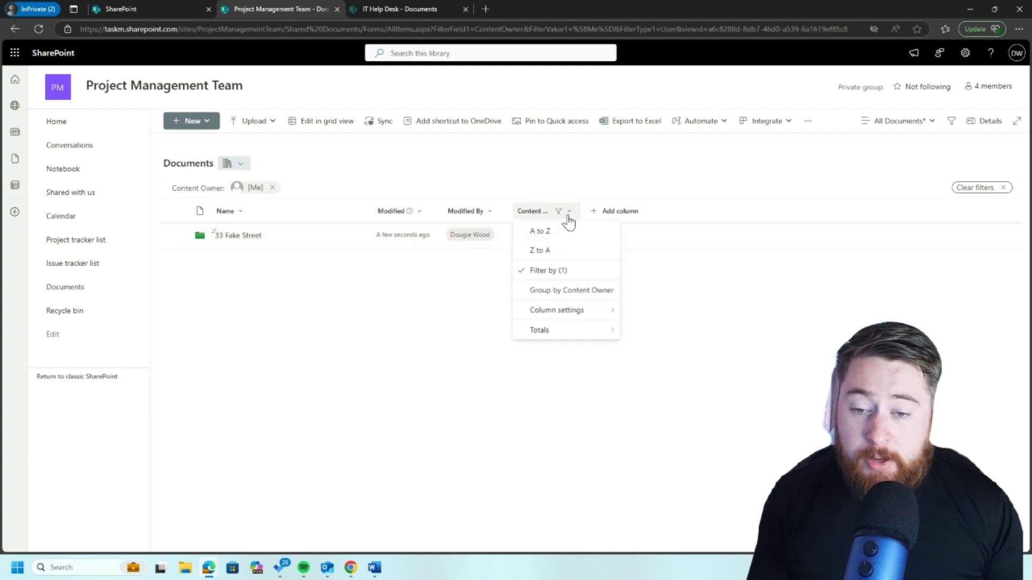
click(566, 273)
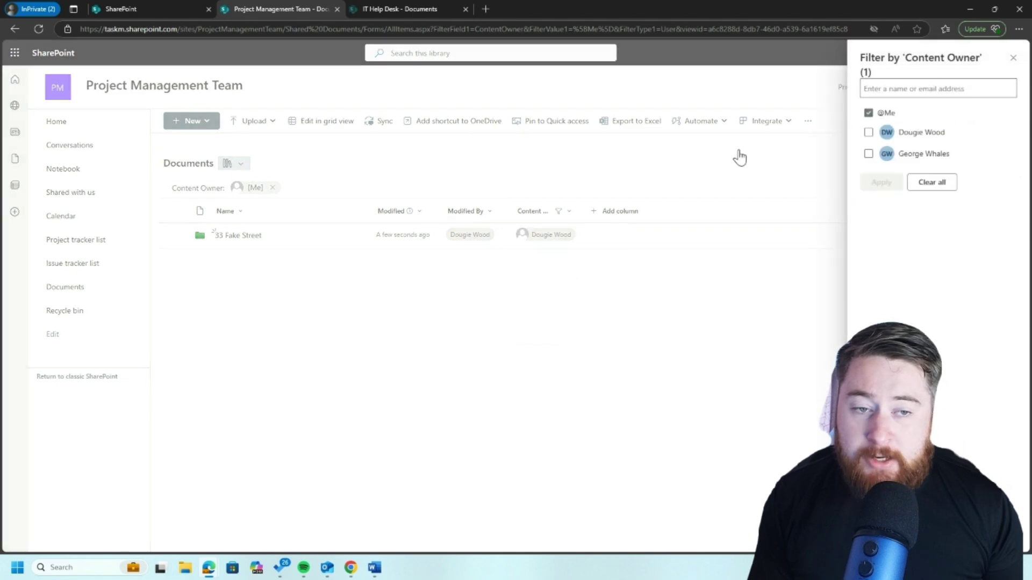
click(868, 113)
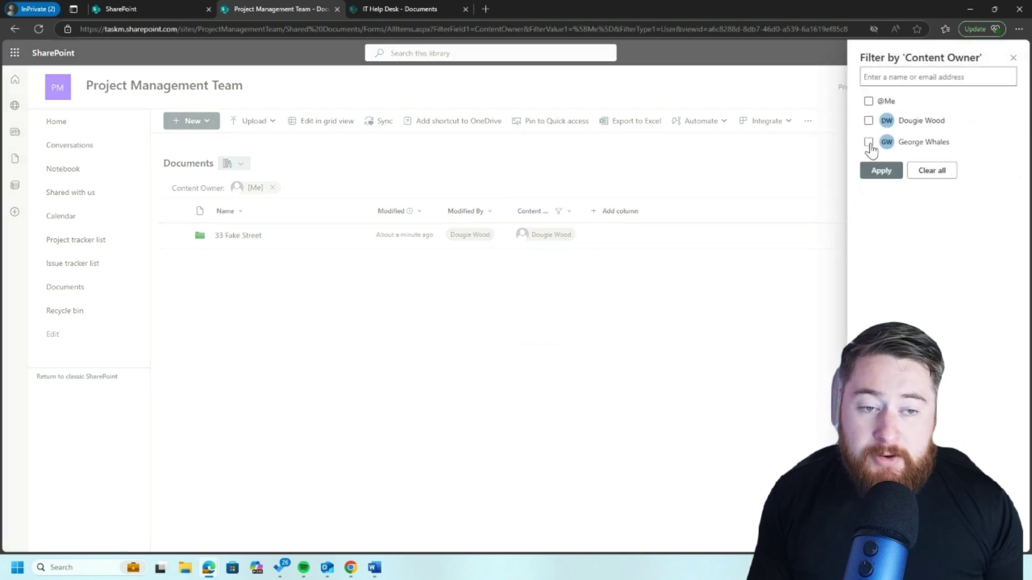
click(868, 142)
click(883, 183)
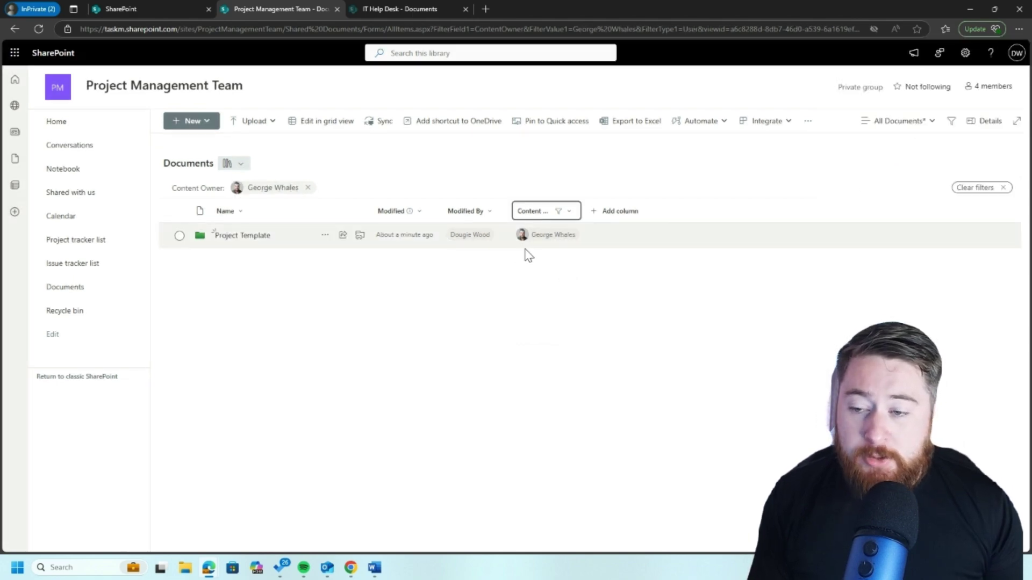
click(570, 211)
click(548, 270)
click(869, 154)
click(869, 113)
click(882, 183)
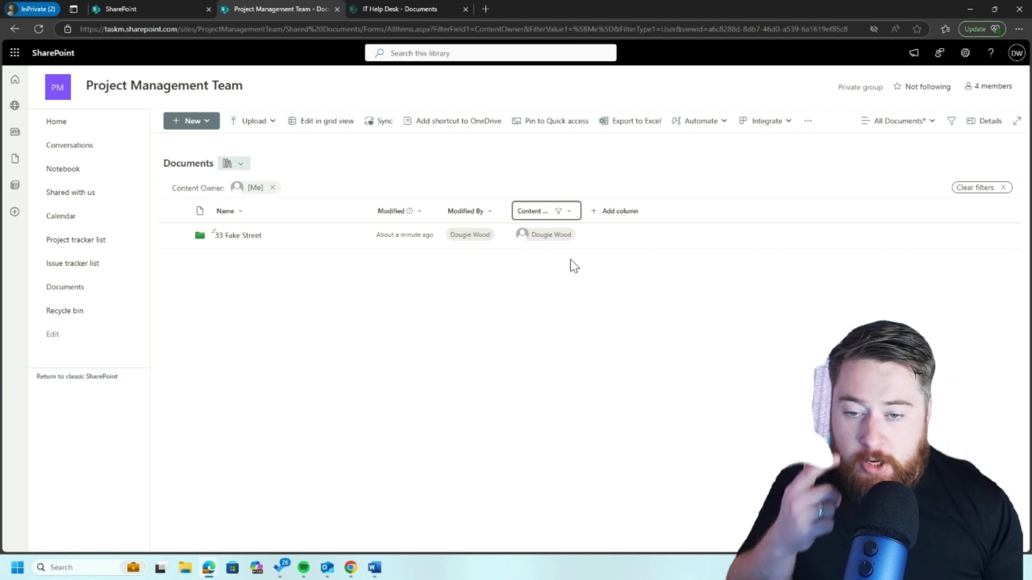
Step: Save the current filtered library view as 'My Documents'
click(908, 127)
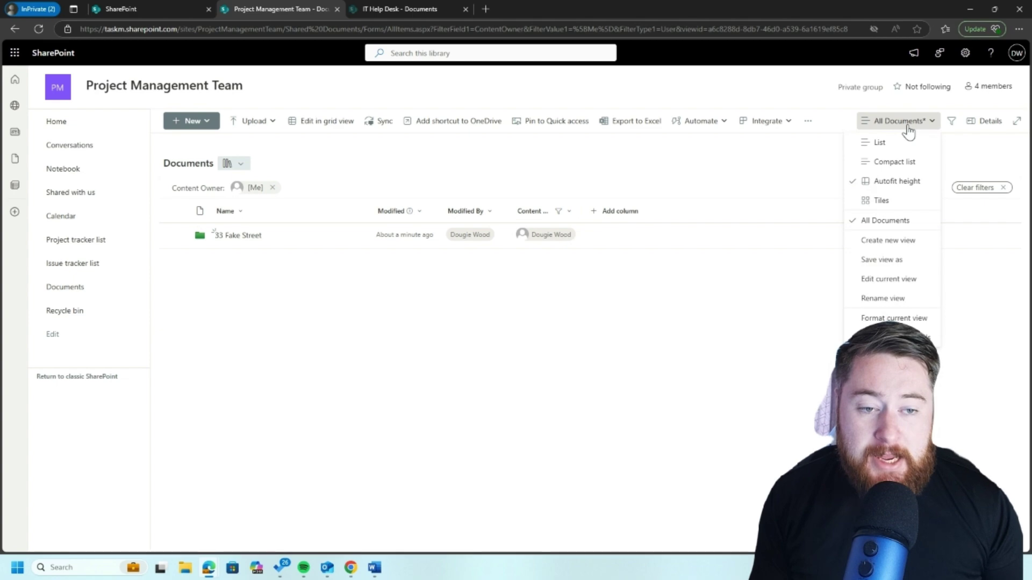
click(885, 261)
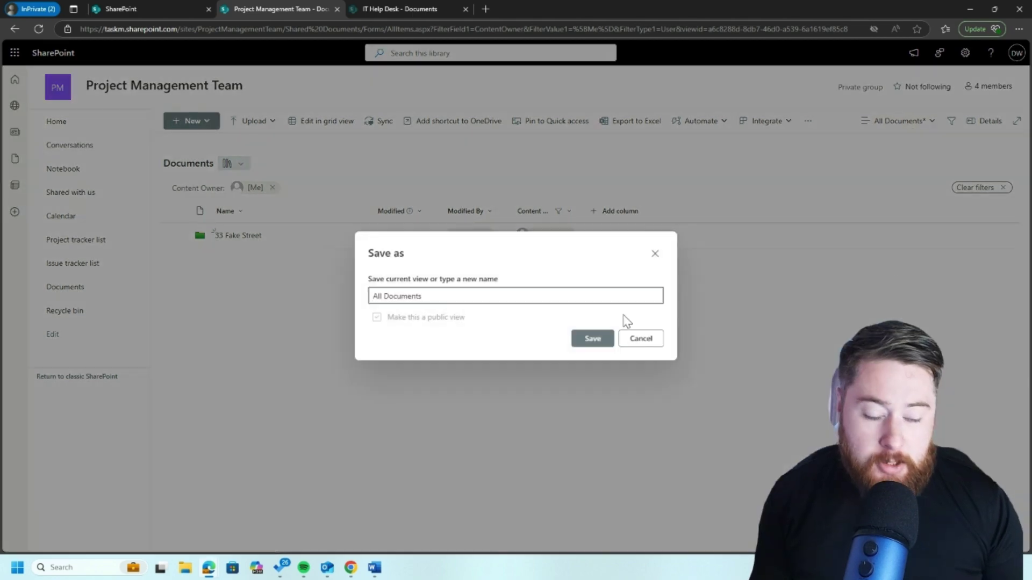
text(M)
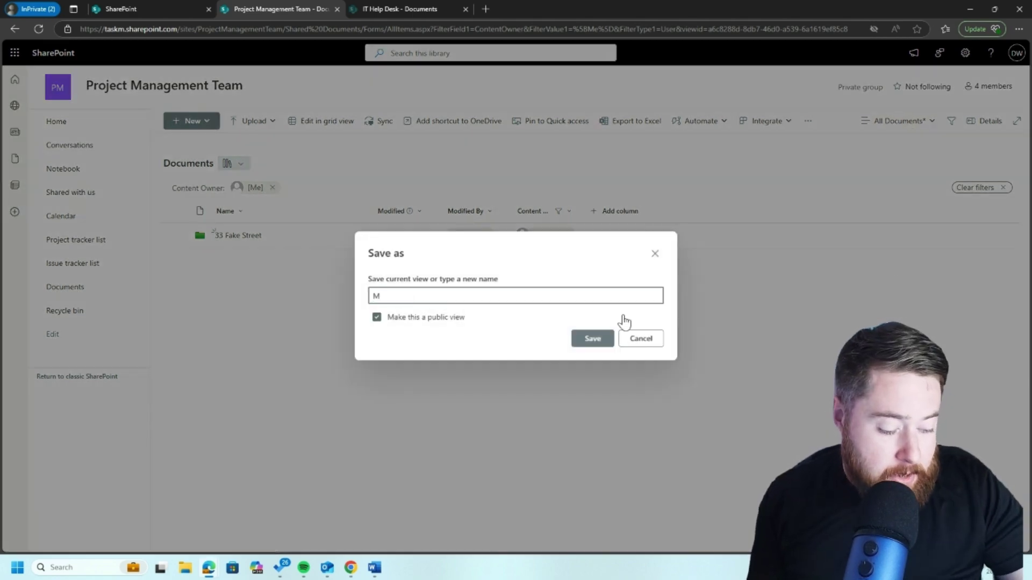
text(y Do)
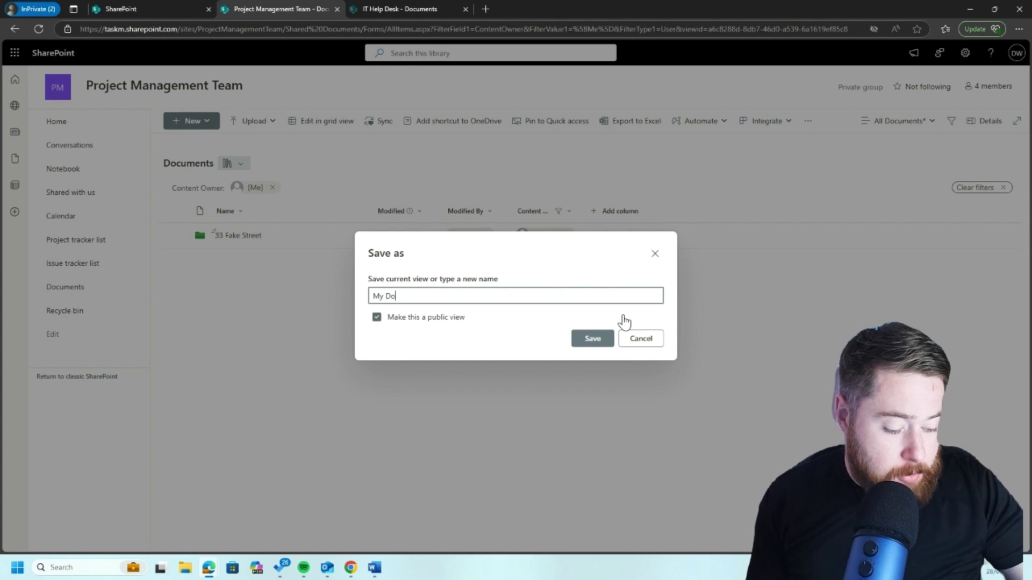
text(cuments)
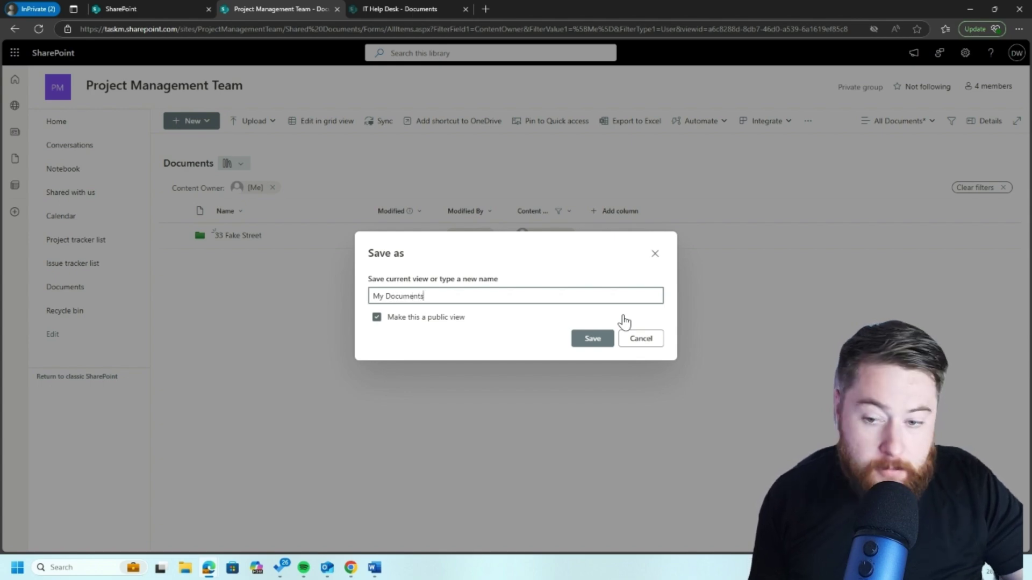
click(592, 344)
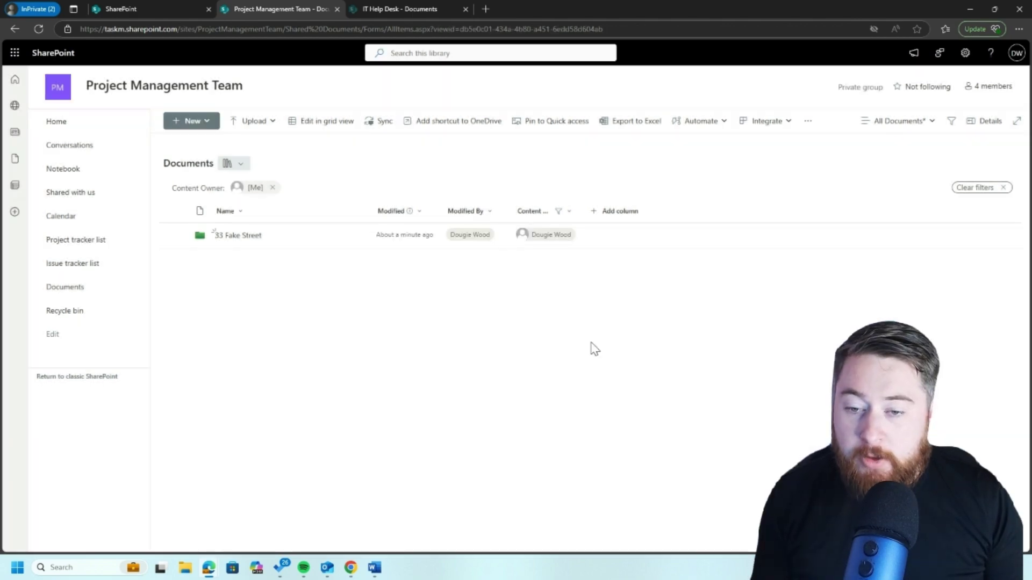
Step: Switch to All Documents, reload the page, then apply the My Documents view
click(911, 122)
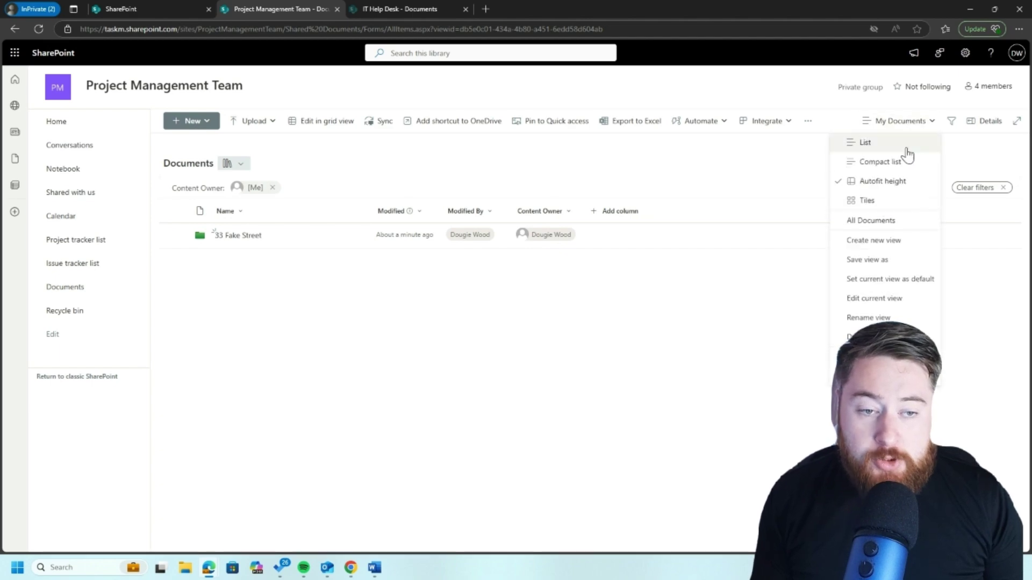
click(873, 220)
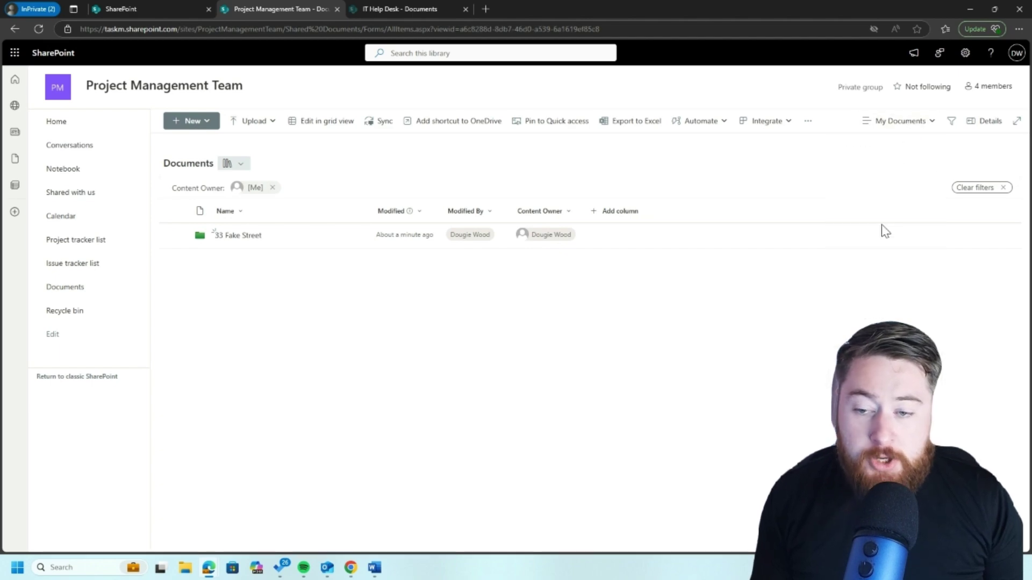
click(893, 123)
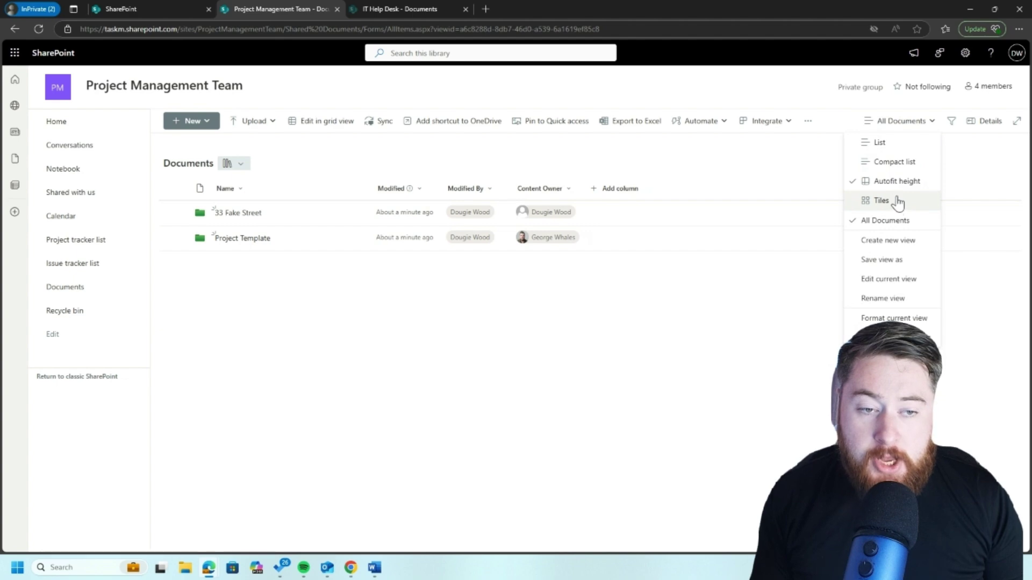
click(756, 302)
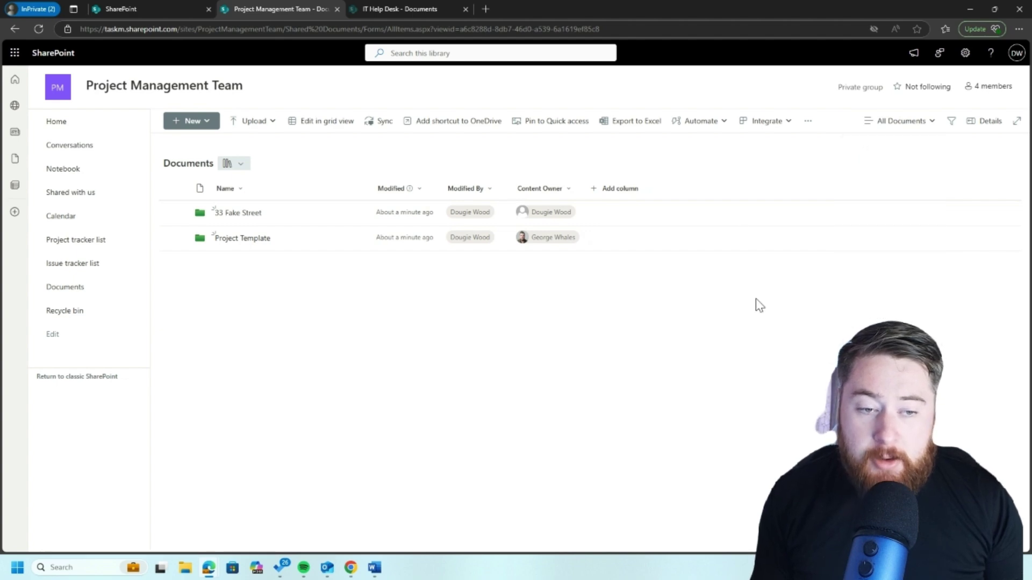
click(40, 28)
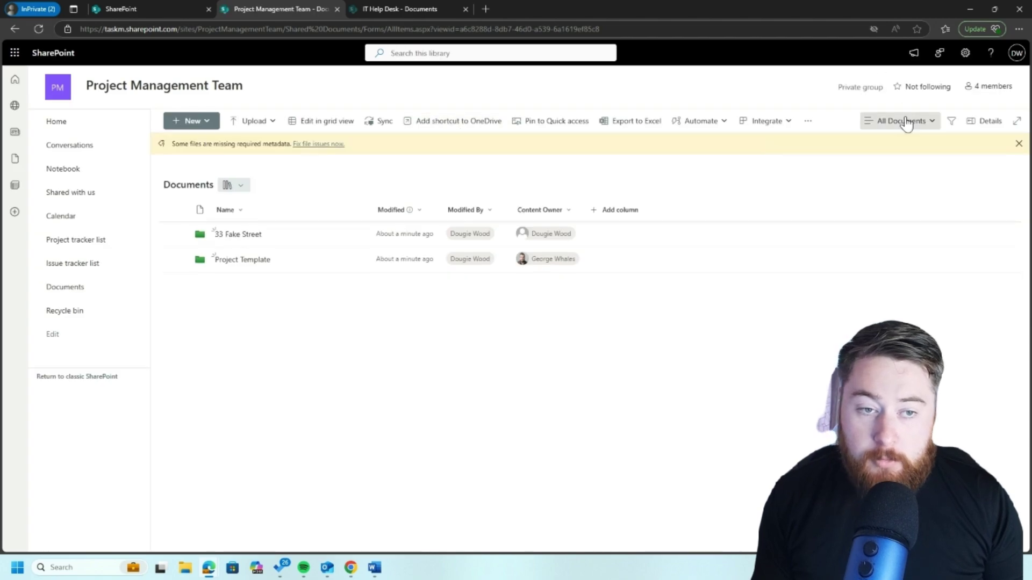
click(906, 122)
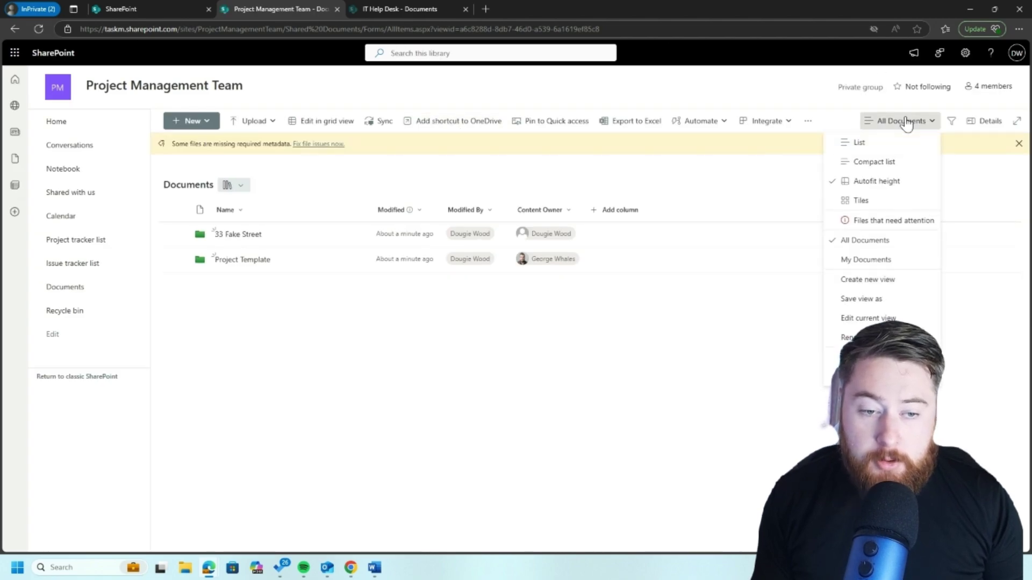
click(866, 259)
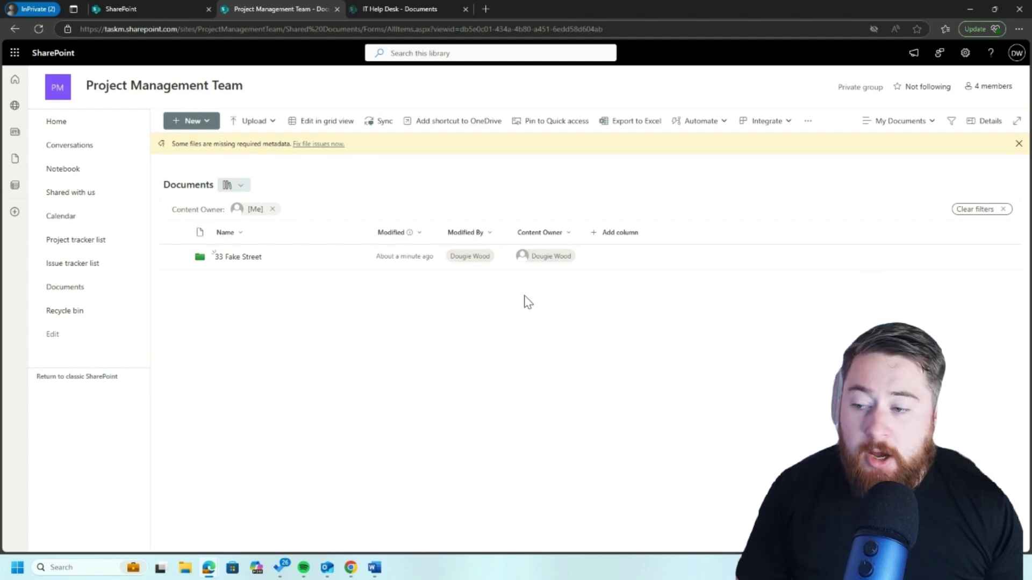
Step: Add a navigation link below Documents using the copied My Documents view URL
click(568, 27)
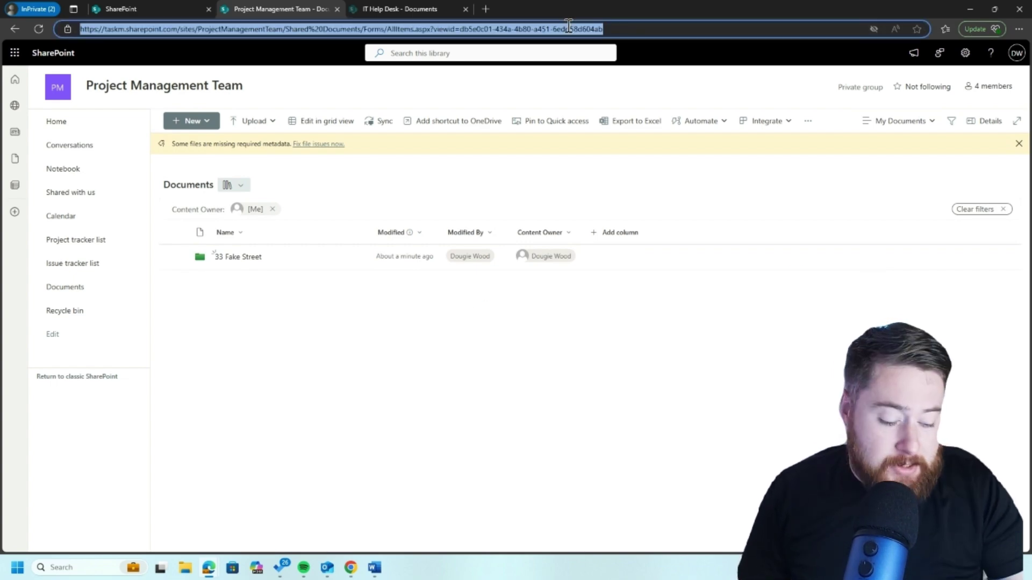
click(79, 125)
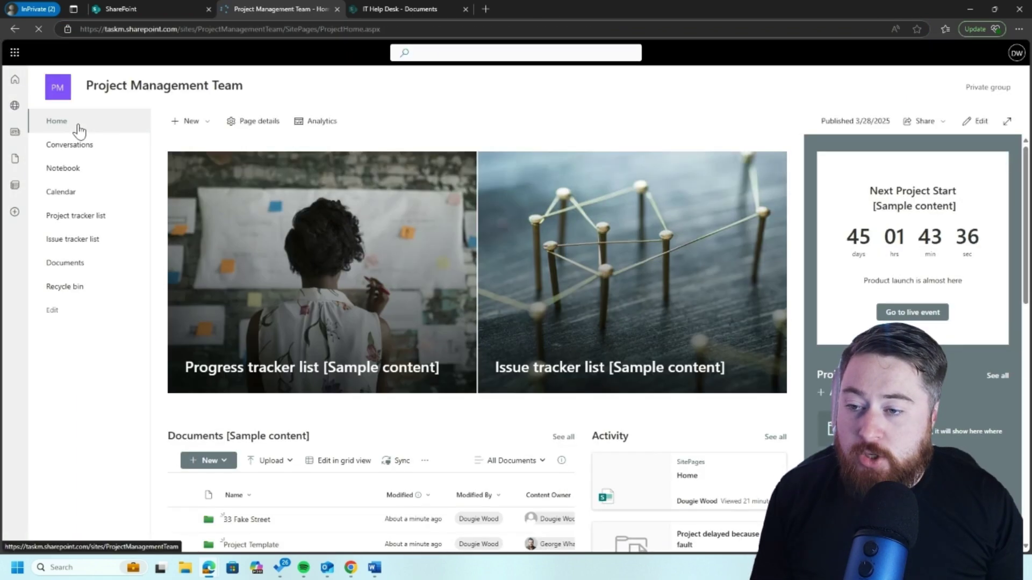
click(53, 313)
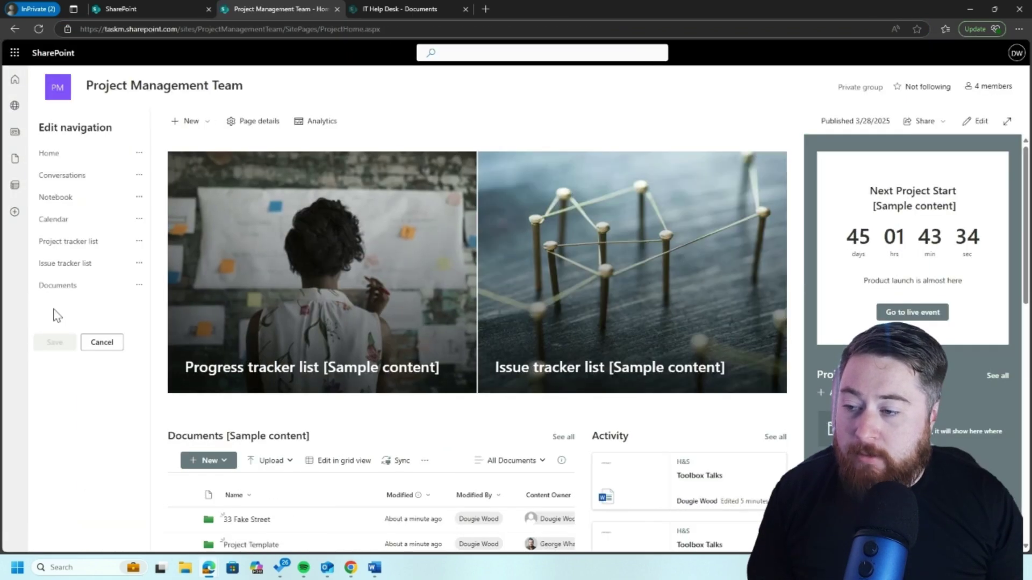
click(89, 297)
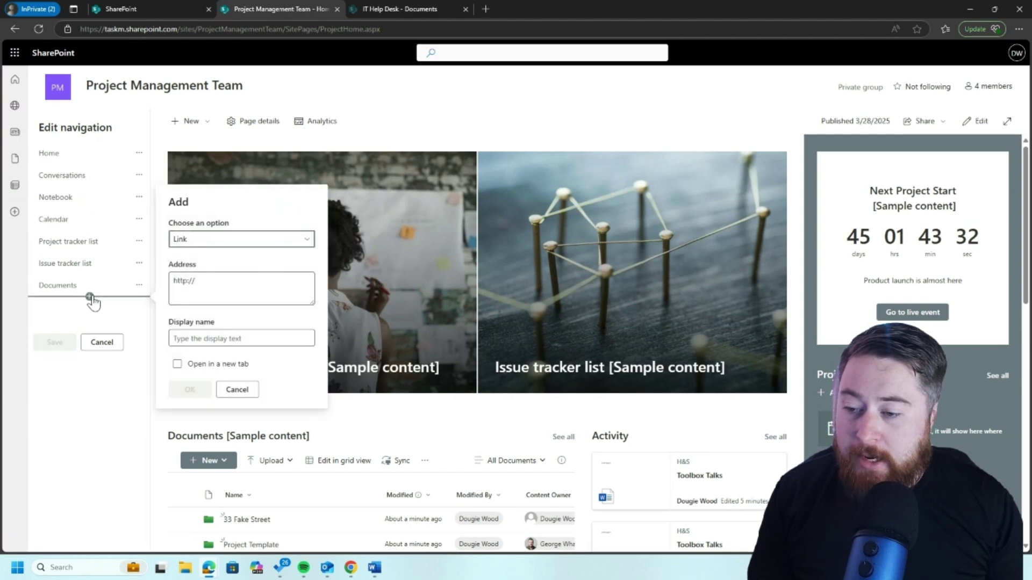
click(223, 287)
key(ctrl+a)
text(https://taskm.sharepoint.com/sites/ProjectManagementTeam/Shared%20Documents/Forms/AllItems.aspx?viewid=db5e0c01%2D434a%2D4b80%2Da451%2D6edd58d604ab)
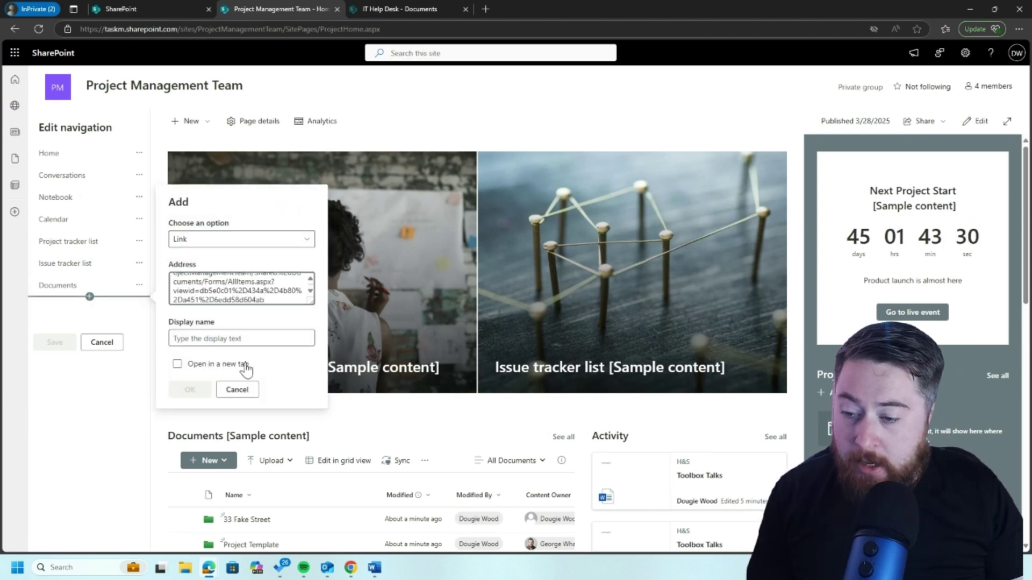
Step: Name the link 'My Documents', move it above Documents, and save the navigation
click(249, 332)
text(M)
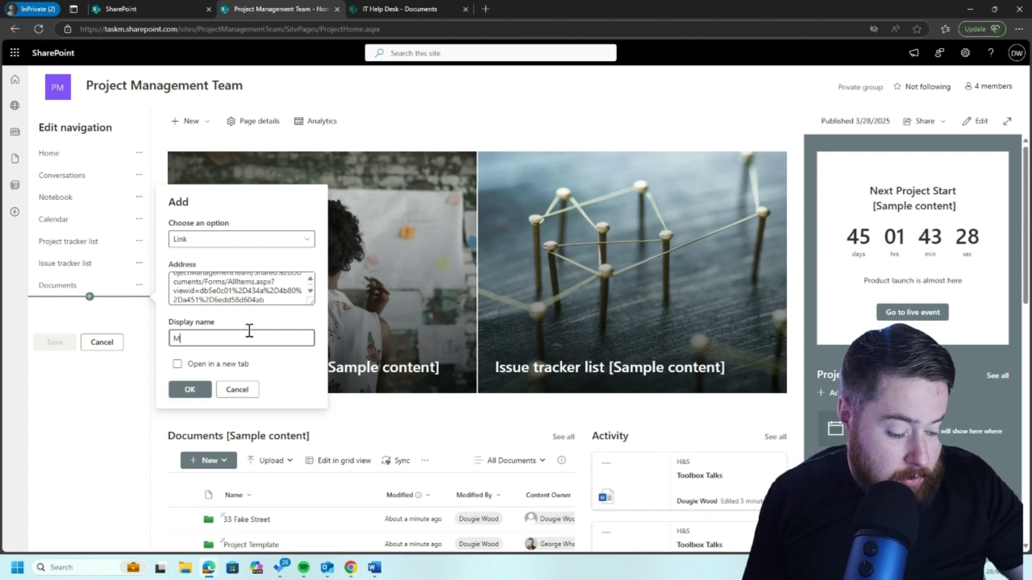
text(y Documents)
click(189, 389)
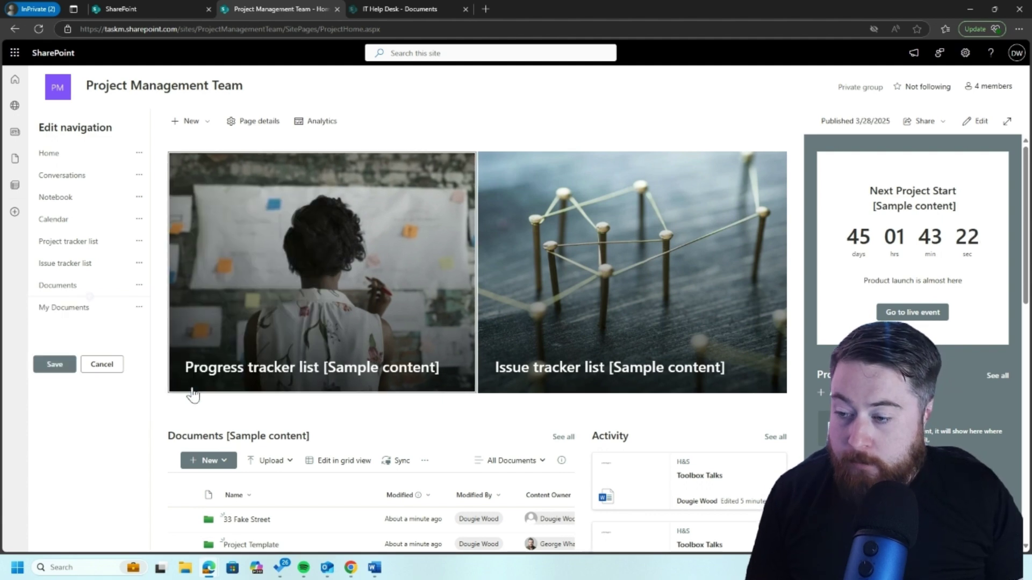
click(140, 316)
click(149, 348)
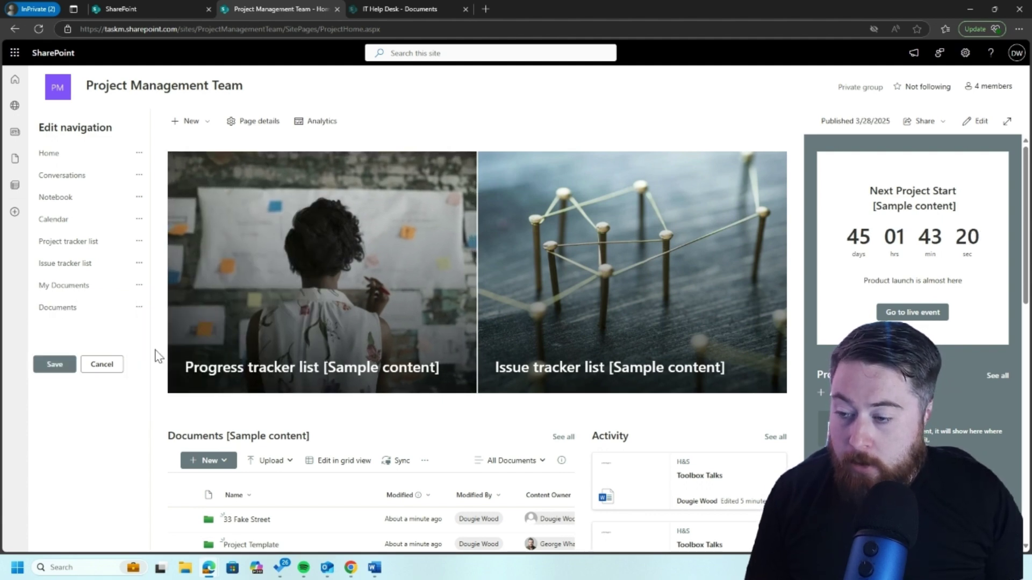
click(56, 366)
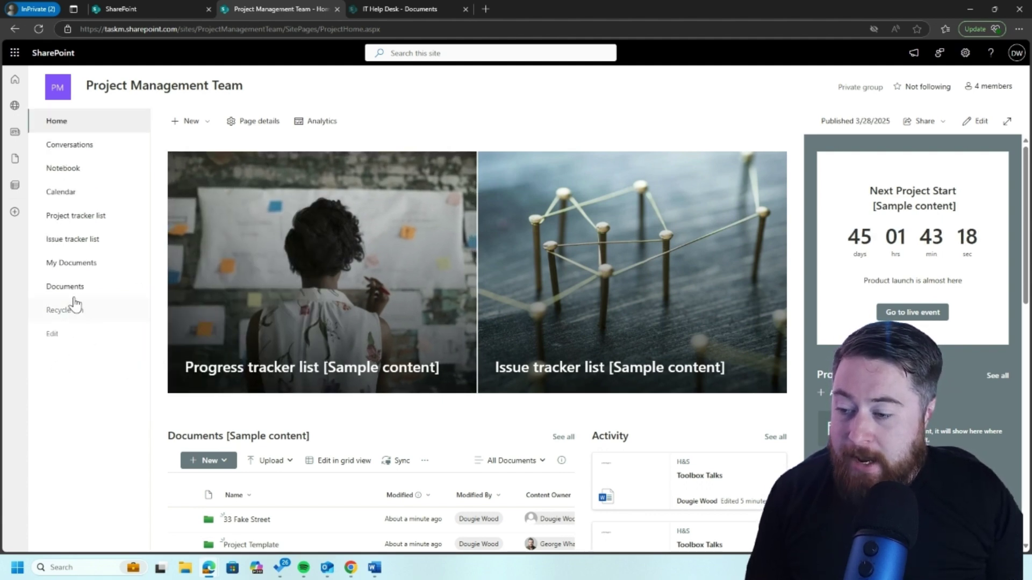
click(81, 272)
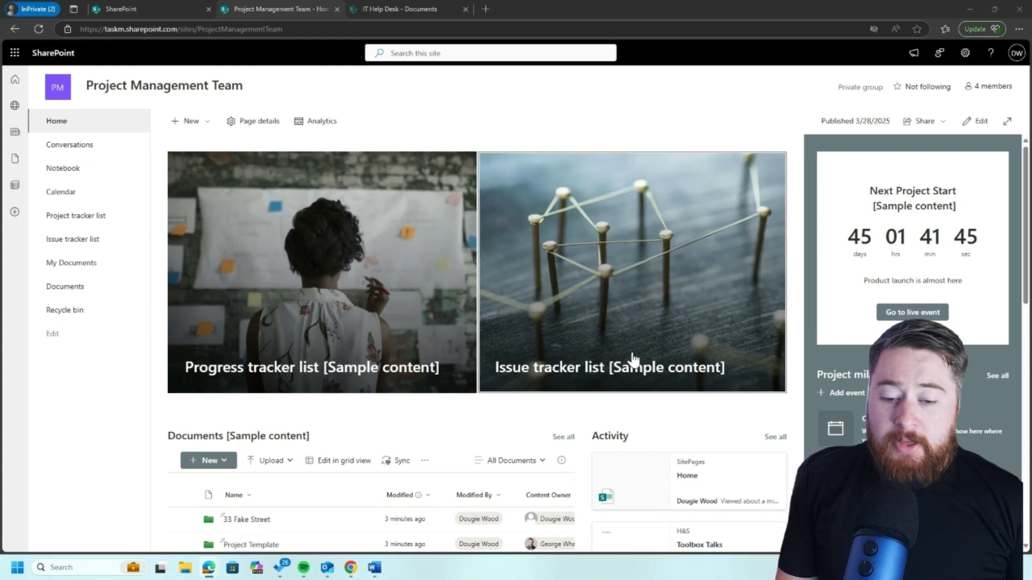
scroll(530, 251, down, 3)
scroll(637, 253, up, 3)
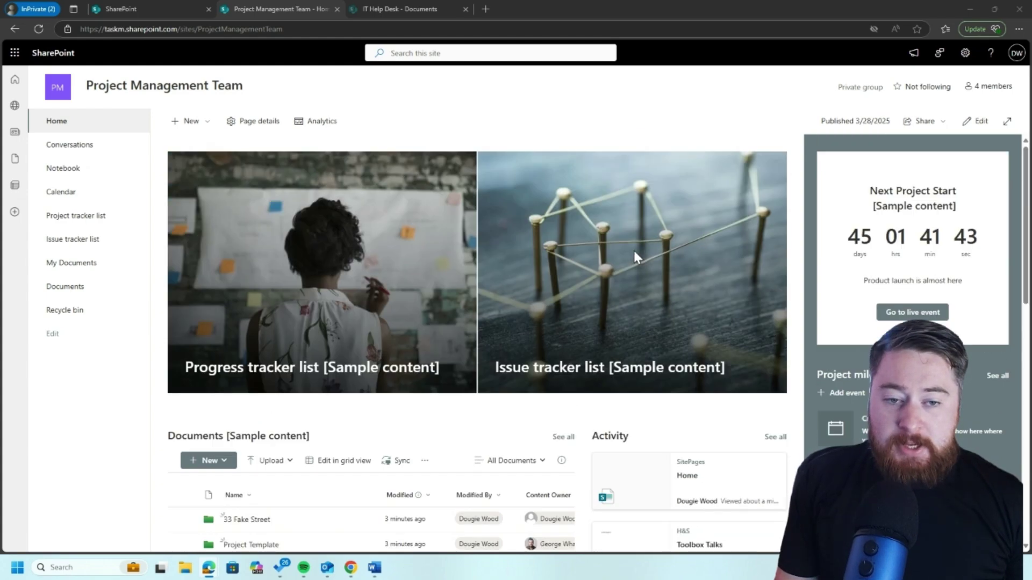
Step: In page edit mode, insert a Recent documents web part at the top of column two
click(981, 122)
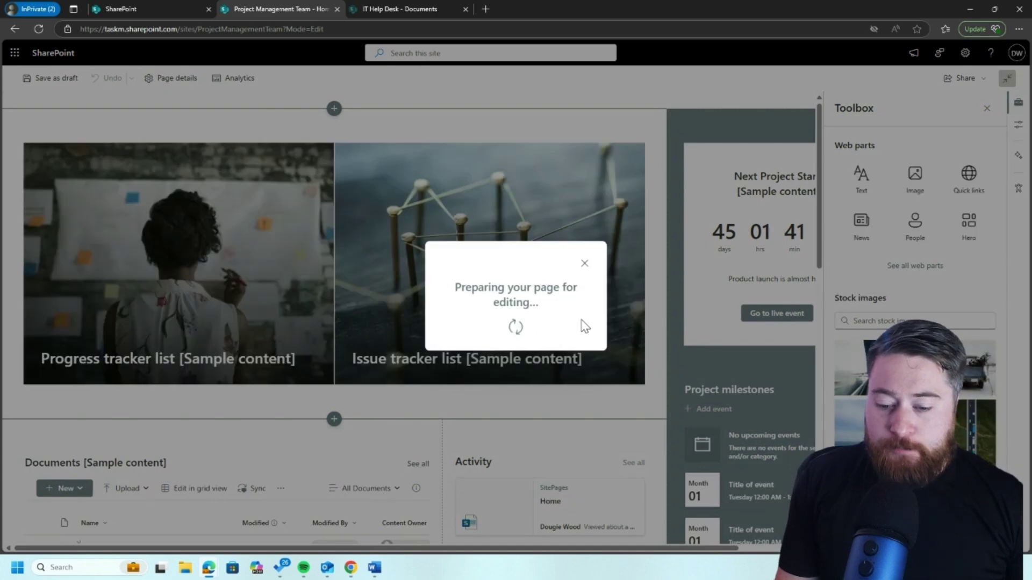
scroll(525, 410, down, 2)
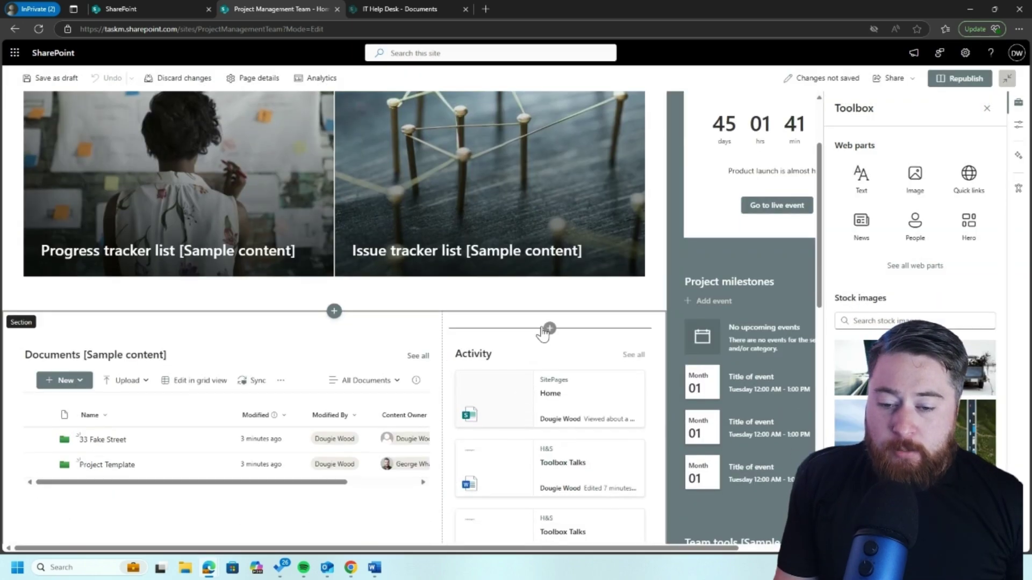
click(549, 329)
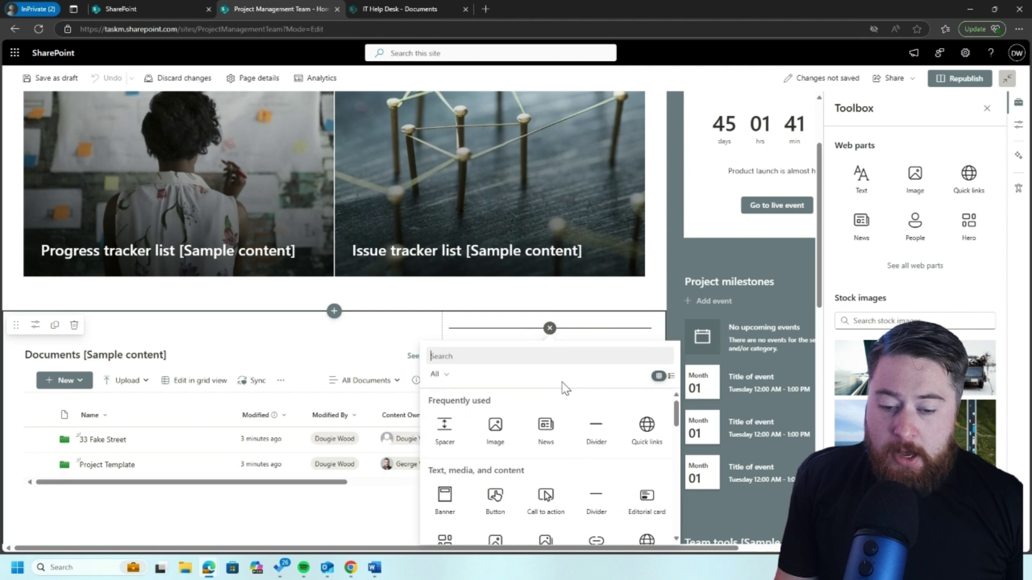
text(act)
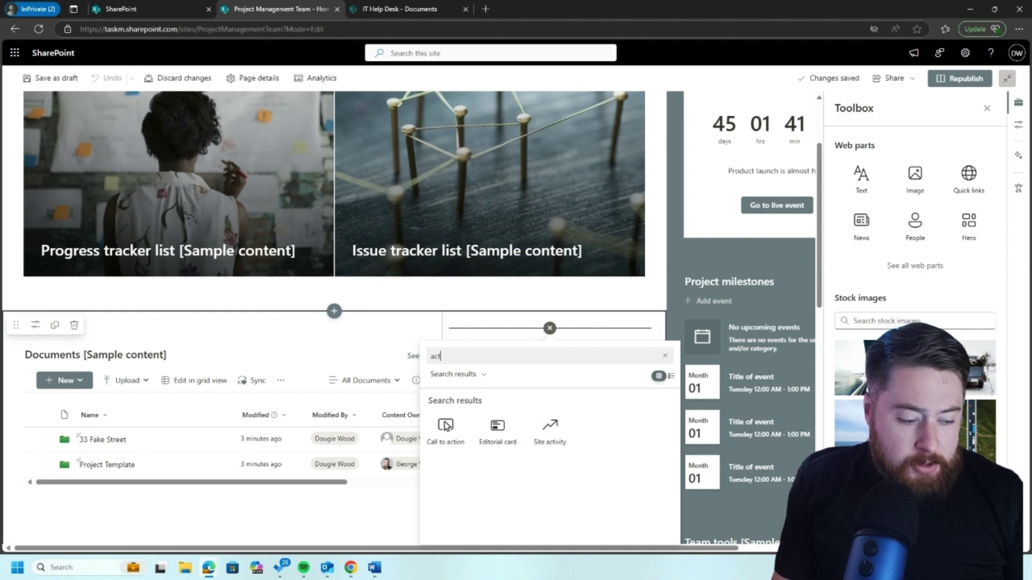
text(i)
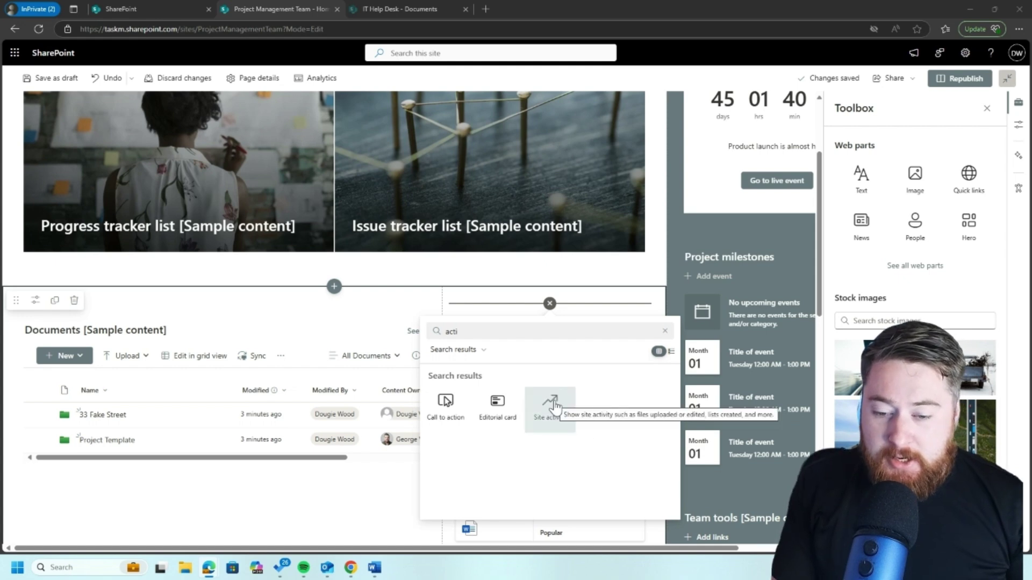
click(477, 333)
key(ctrl+a)
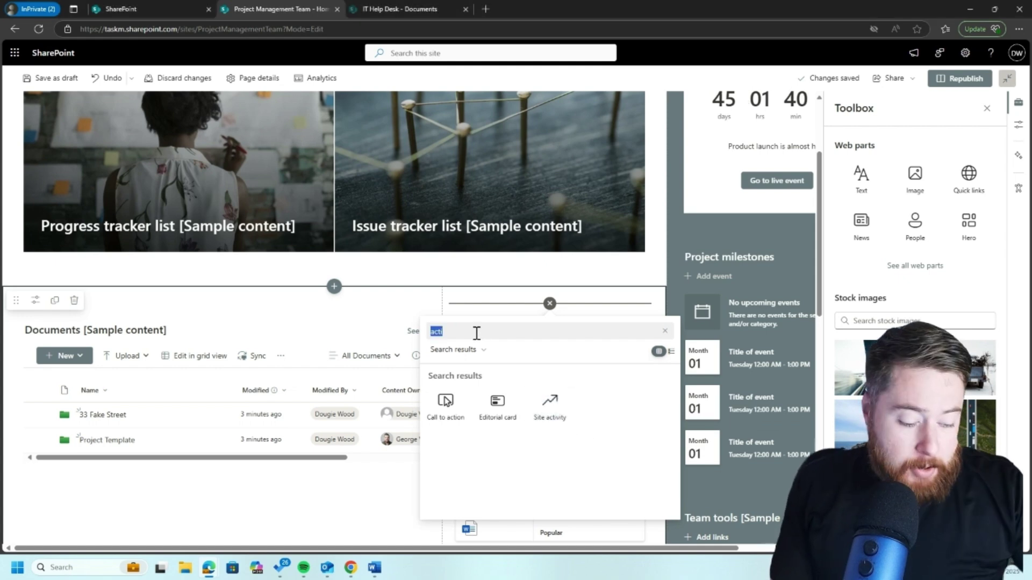
text(recent)
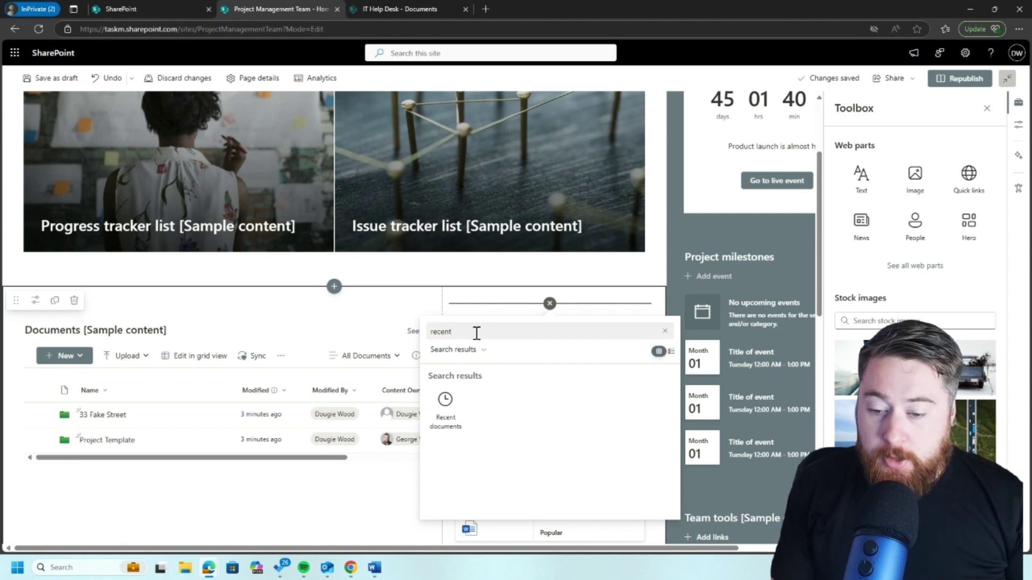
click(446, 400)
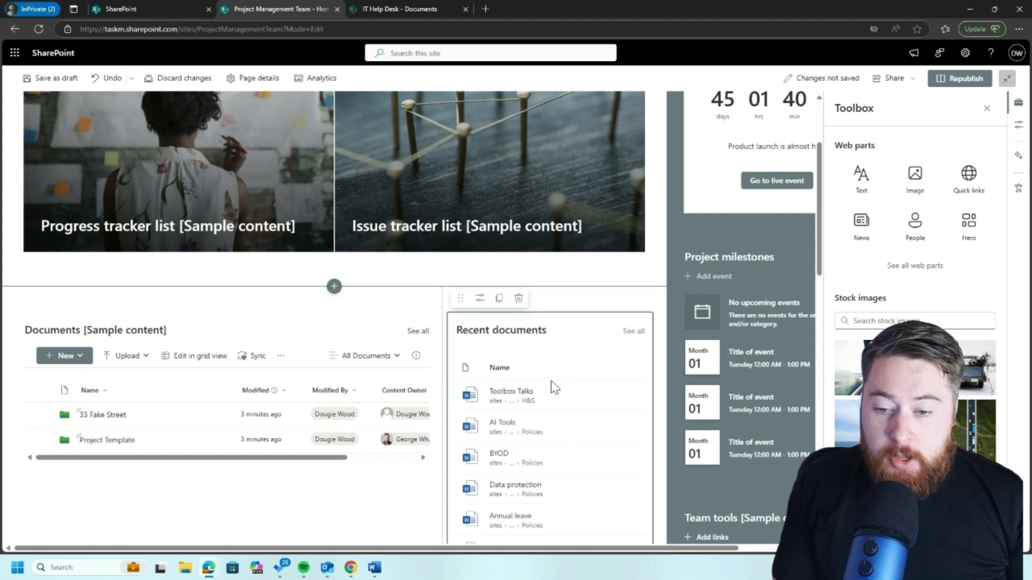
Step: Move the Recent documents web part below Documents in the left column
click(481, 300)
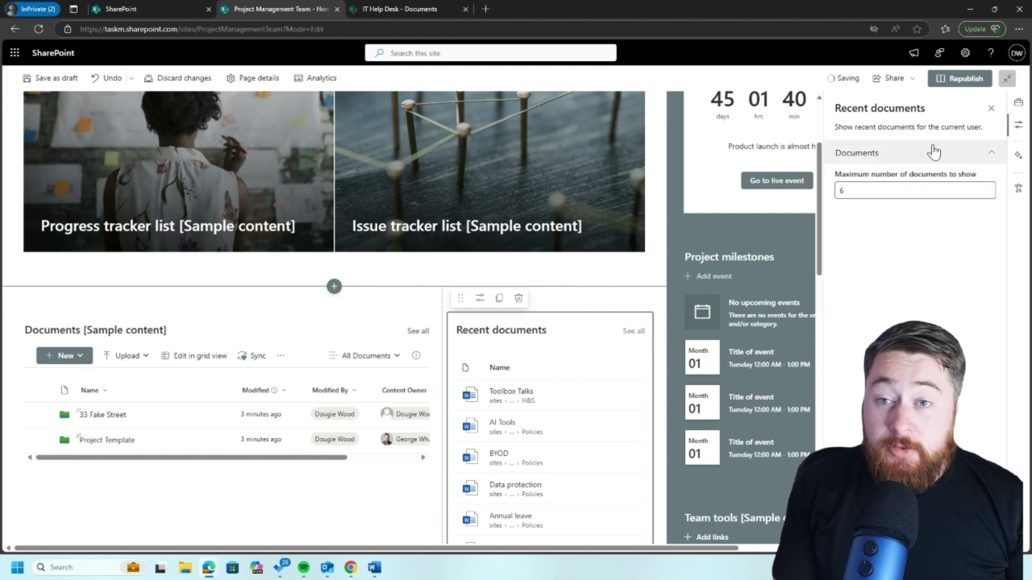
scroll(557, 404, down, 2)
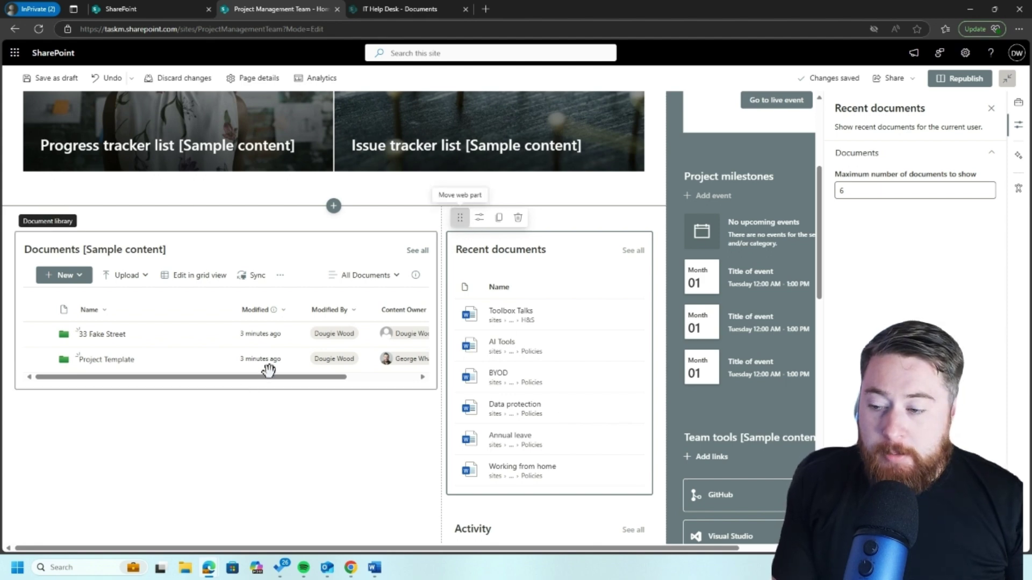
drag(249, 384, 241, 397)
scroll(239, 452, down, 3)
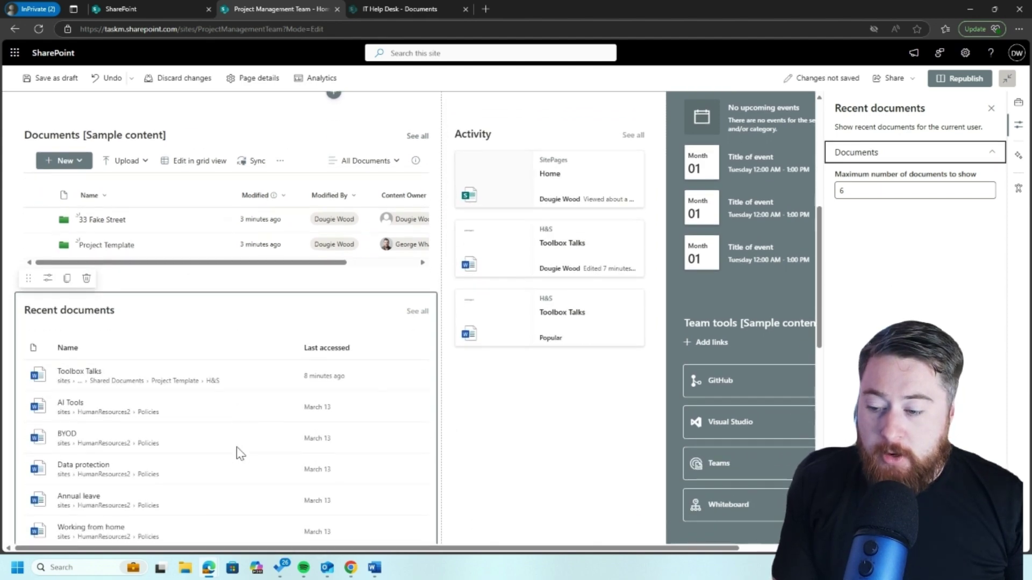
scroll(240, 455, down, 1)
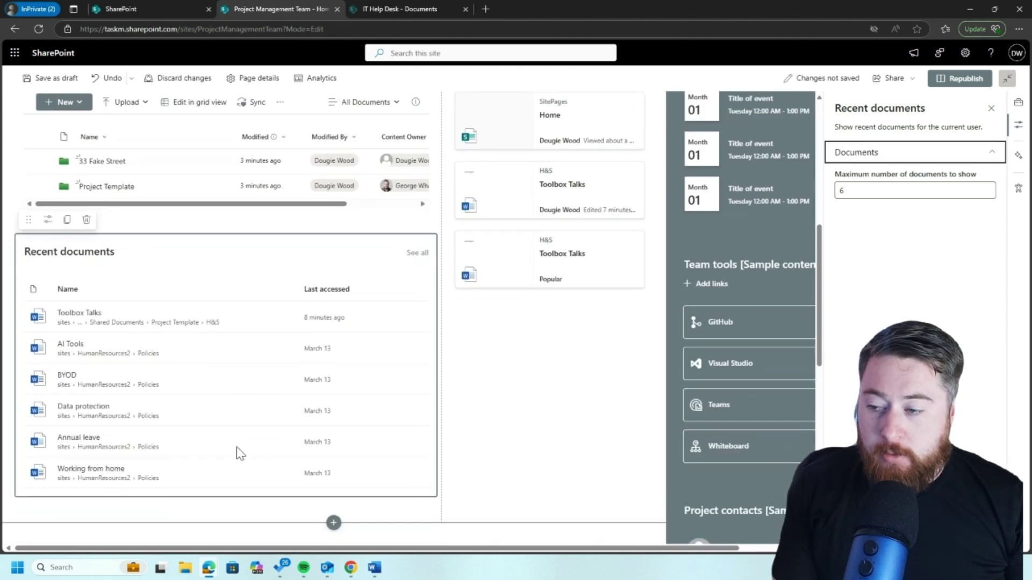
Step: Retitle it 'My Recent documents' and bring up the Activity web part's settings
click(27, 249)
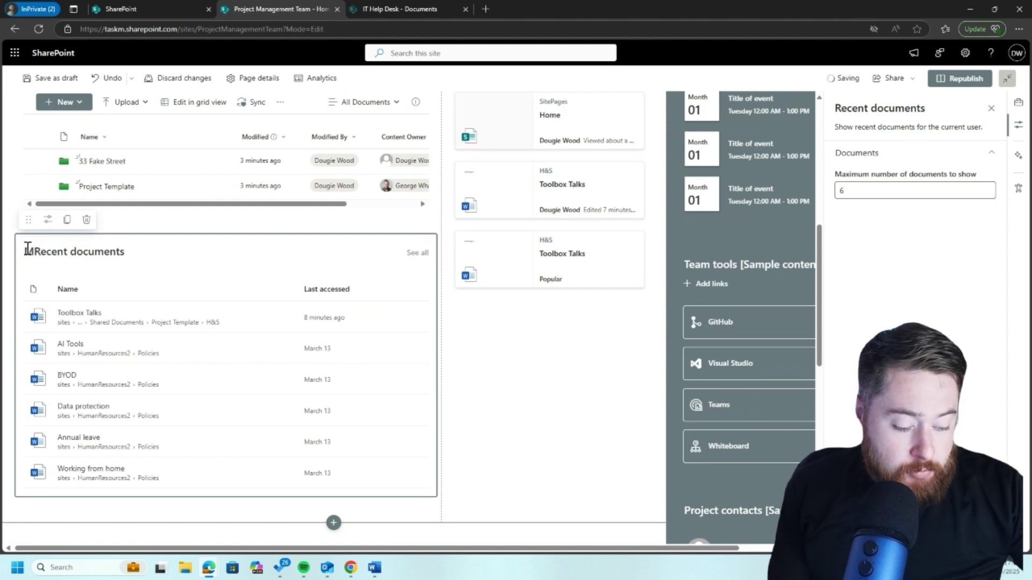
text(My)
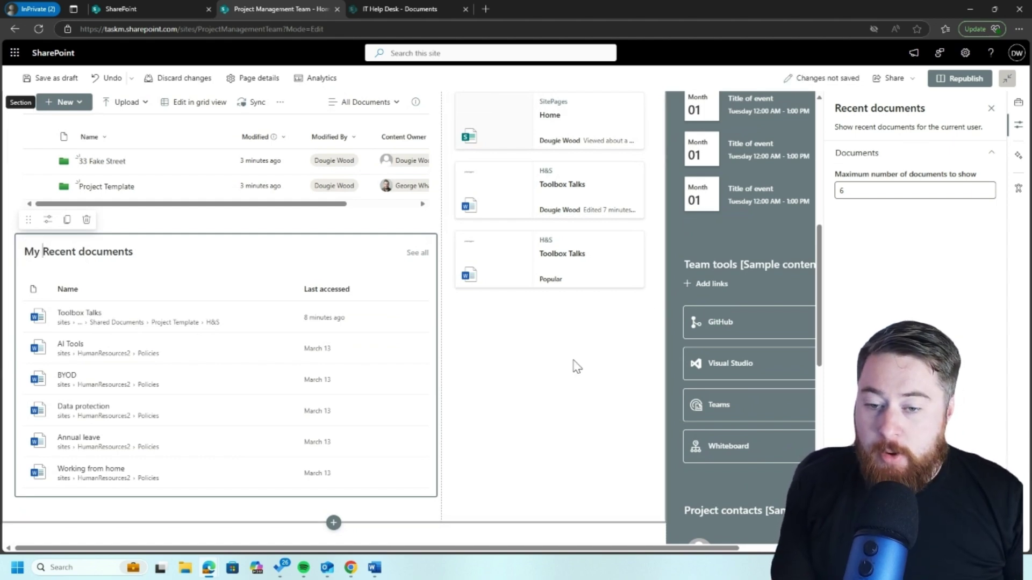
scroll(574, 360, up, 2)
click(557, 239)
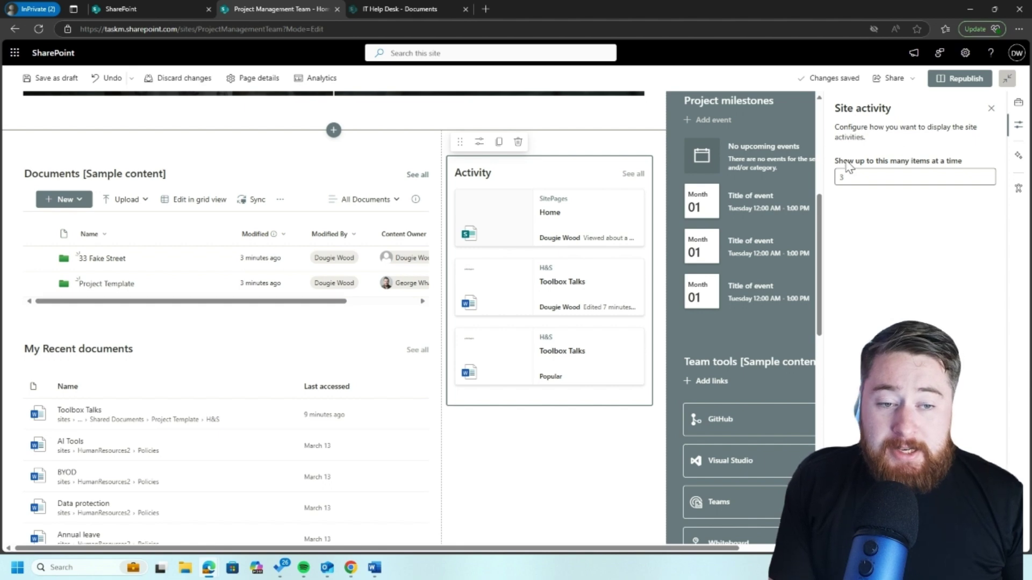
Step: Change the Activity web part's items-at-a-time count from 3 to 5
double_click(850, 177)
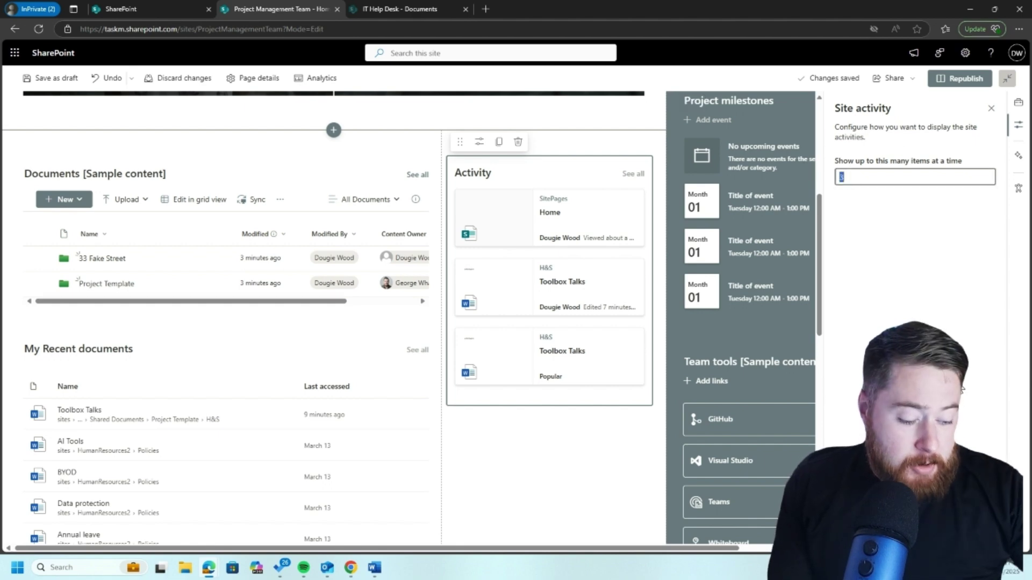
text(5)
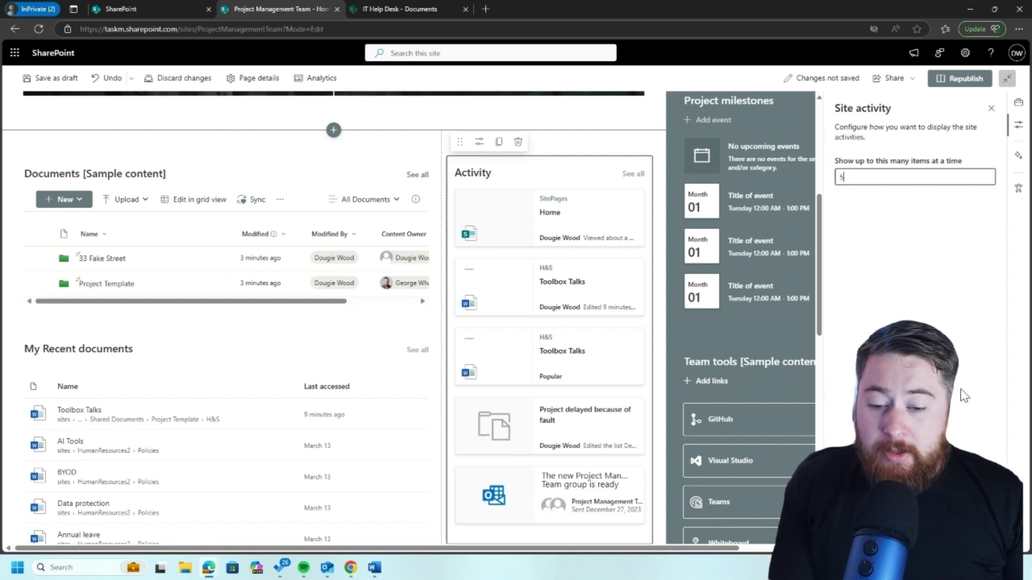
scroll(573, 341, down, 1)
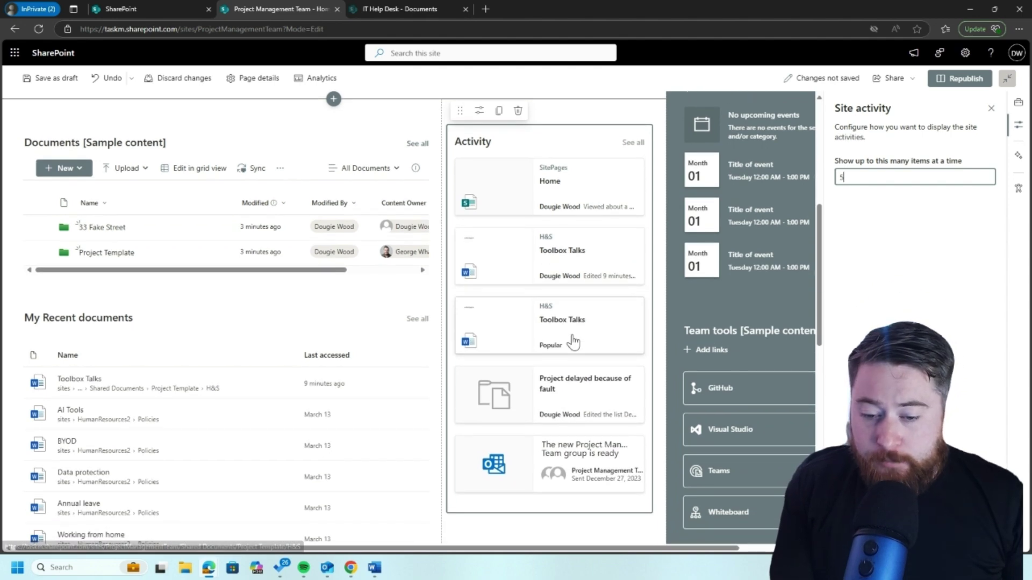
scroll(573, 341, up, 1)
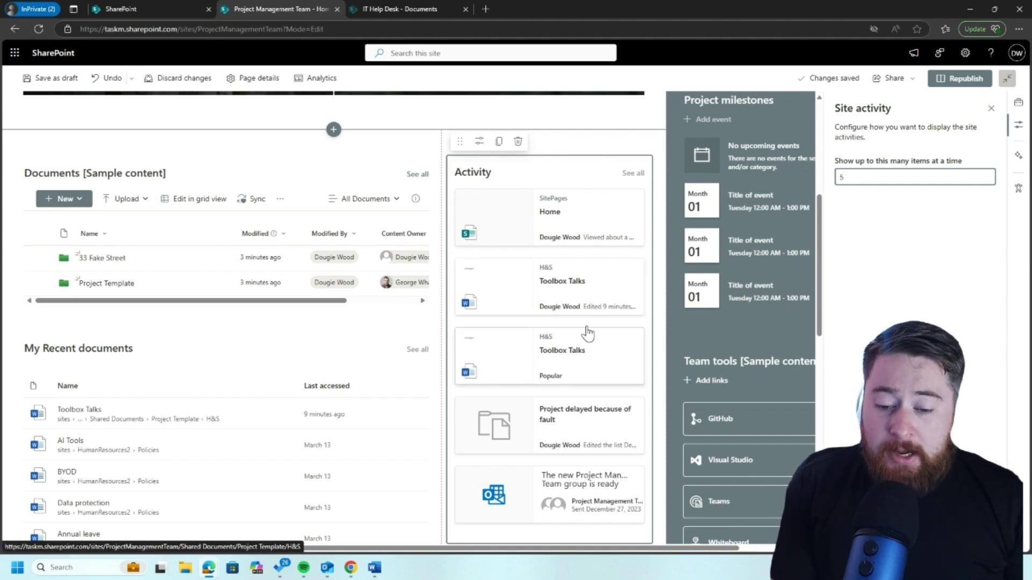
scroll(571, 347, down, 2)
scroll(571, 347, down, 2)
scroll(572, 344, up, 4)
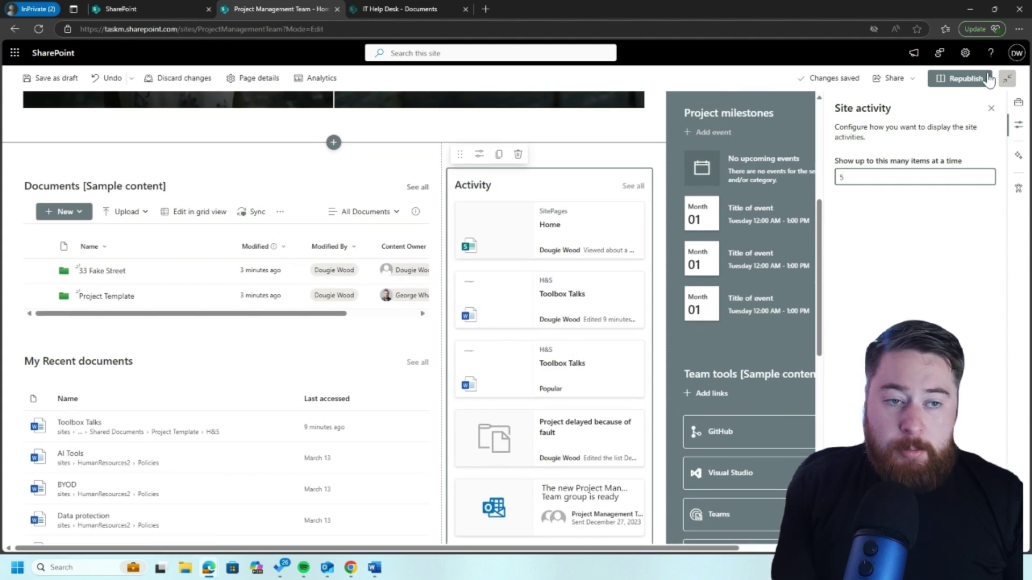
Step: Republish the home page and open 33 Fake Street in the Documents web part
click(962, 78)
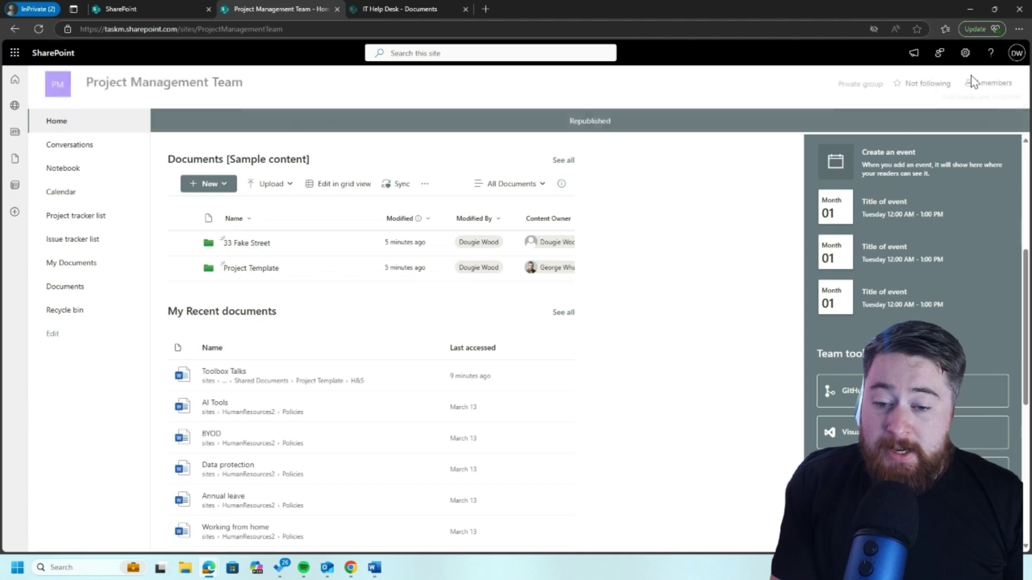
scroll(517, 294, up, 1)
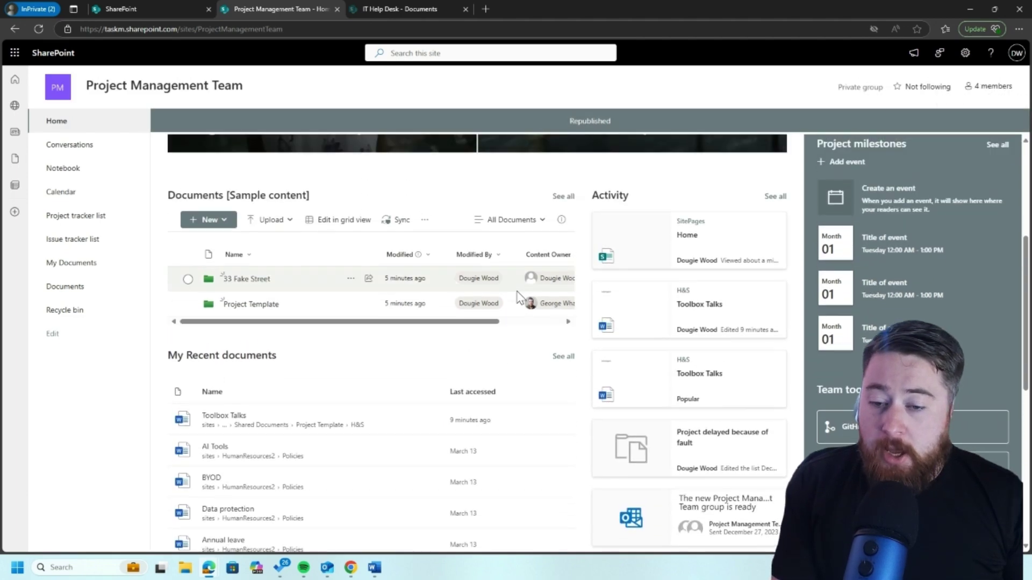
scroll(579, 349, down, 4)
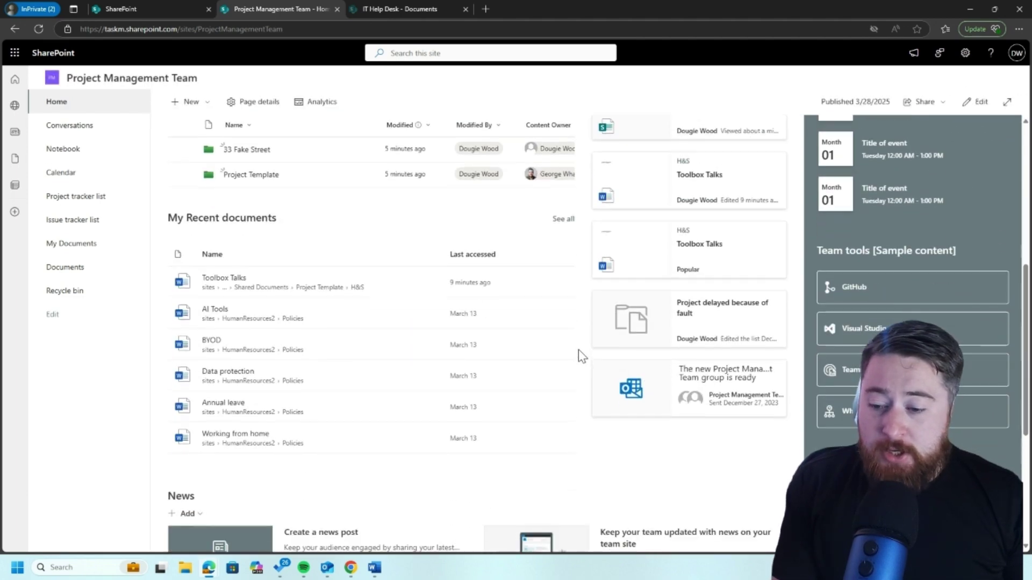
scroll(350, 330, up, 3)
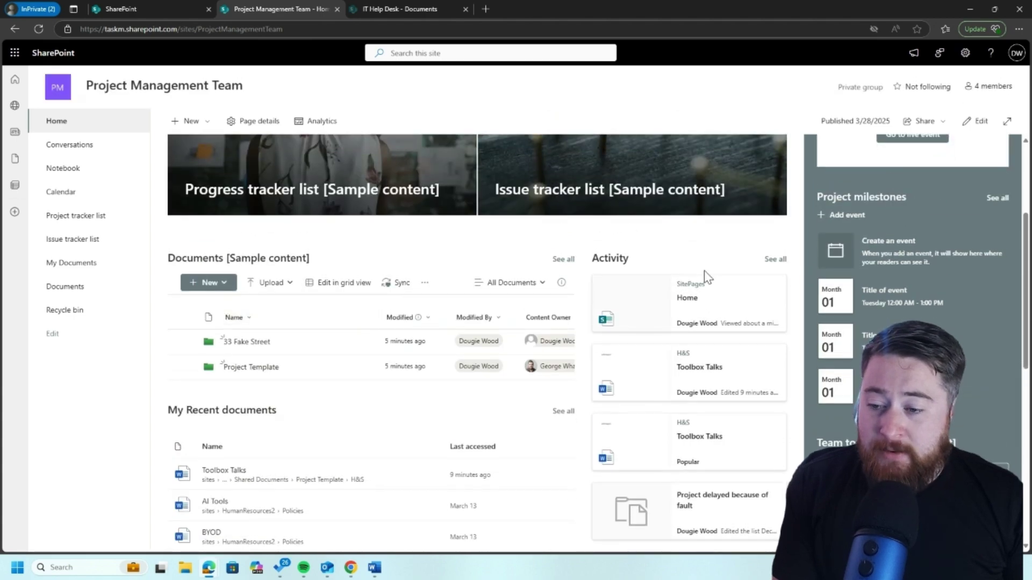
click(252, 344)
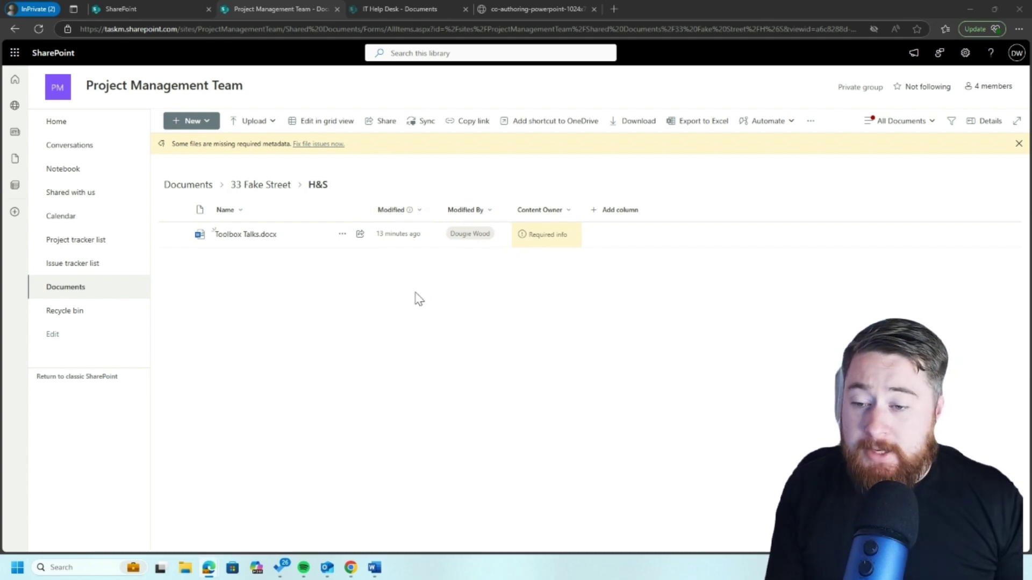
Step: Open Version history for Toolbox Talks.docx from its actions menu
click(341, 237)
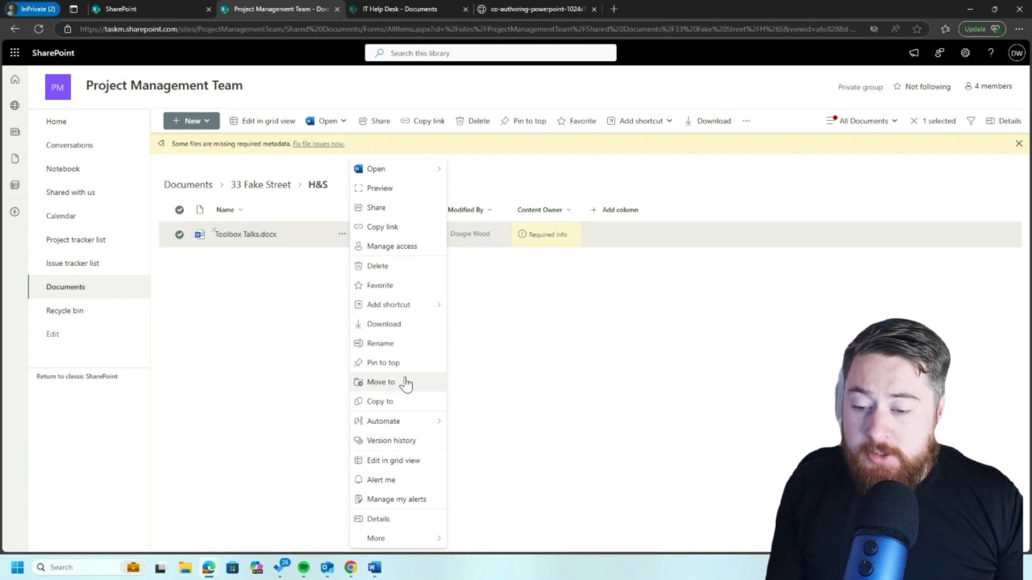
click(403, 441)
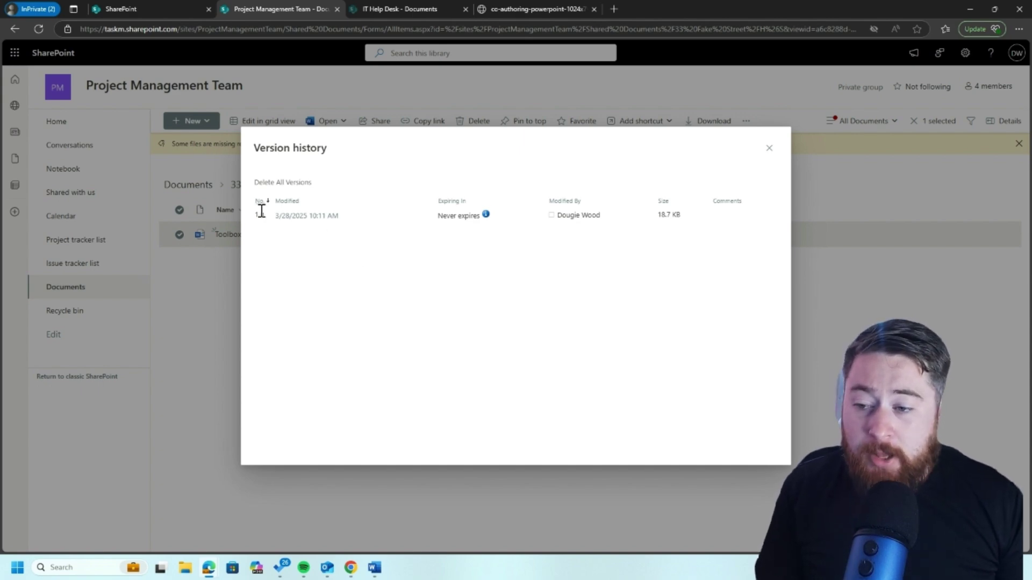
mouse_move(342, 216)
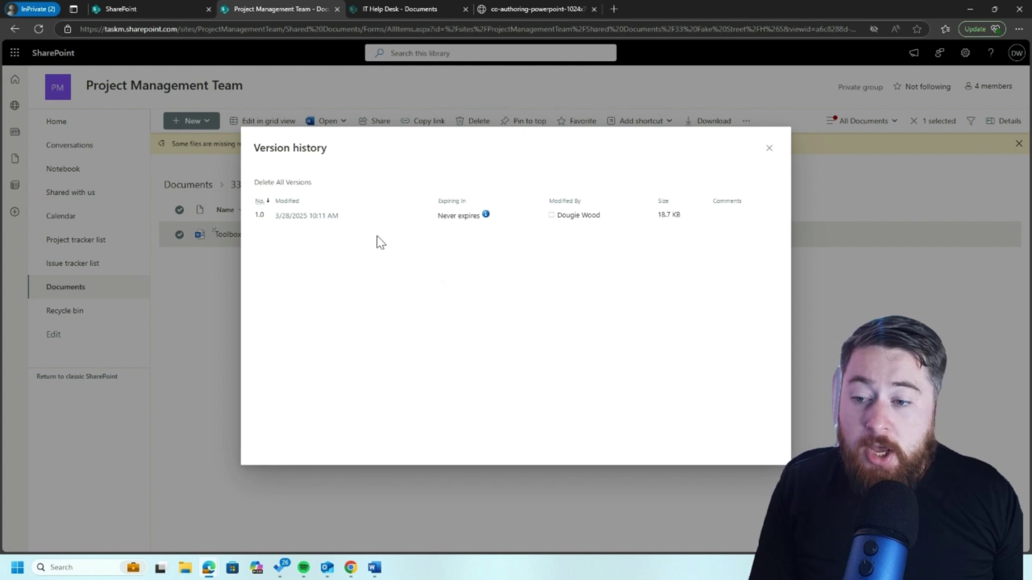
click(346, 217)
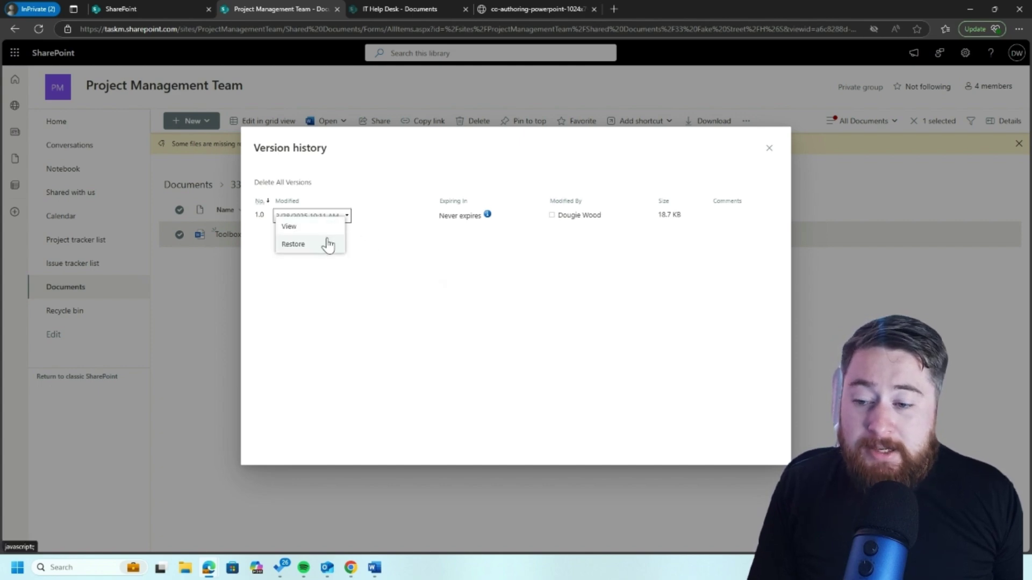
click(415, 272)
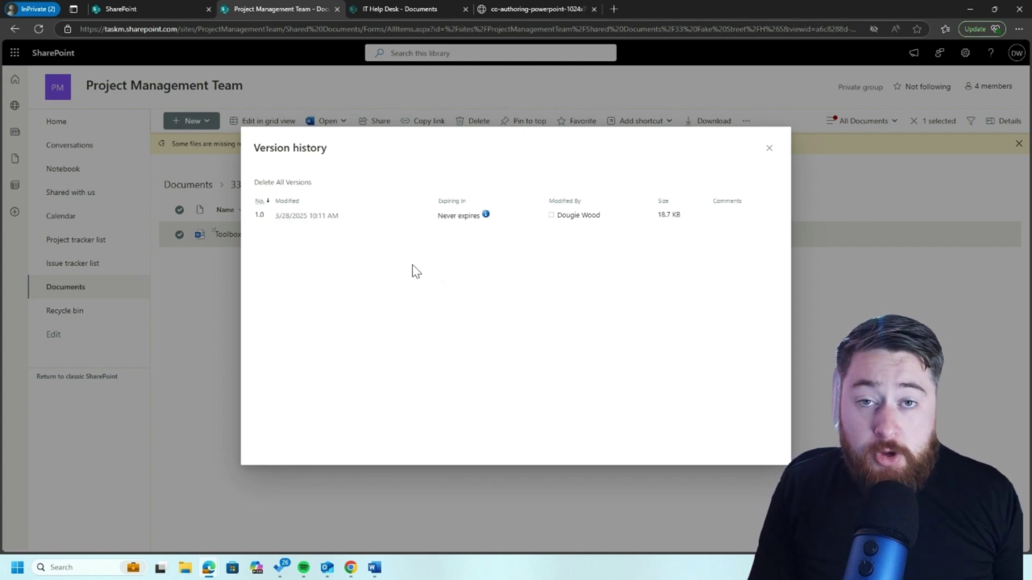